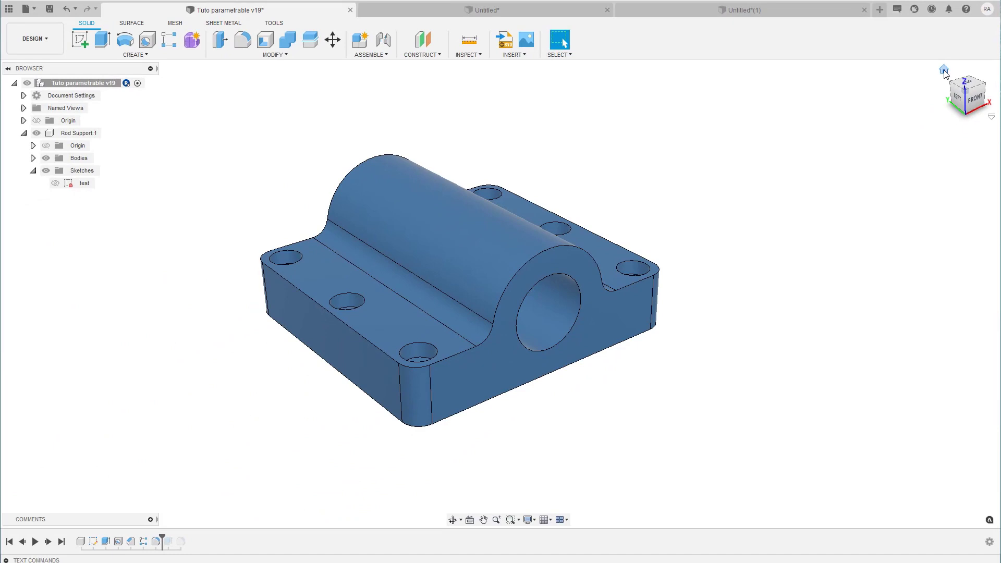
# Set the Tuto parametrable v19 model to its home view and examine the empty print bed in PrusaSlicer for comparison
pyautogui.click(945, 70)
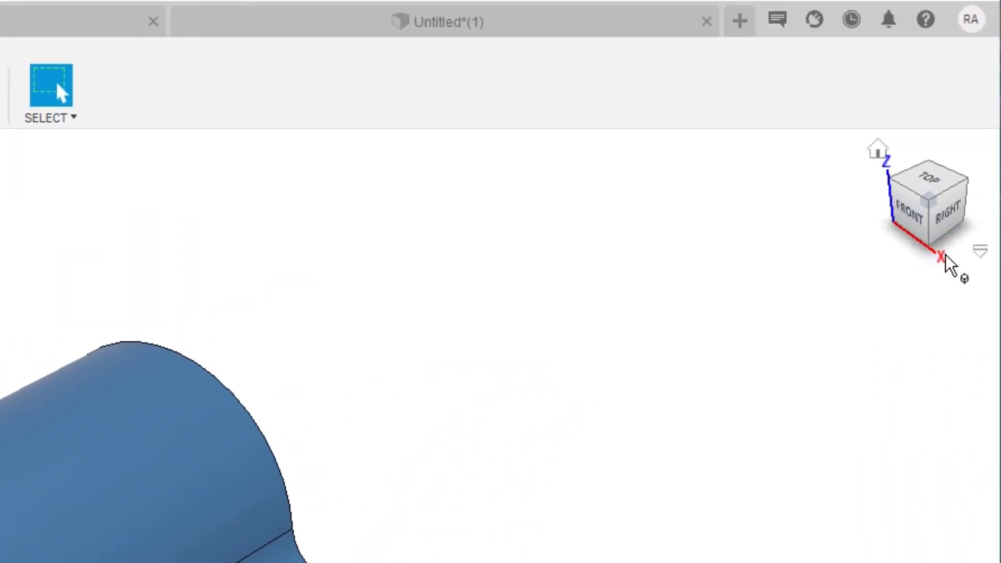
pyautogui.moveTo(945, 255); pyautogui.dragTo(892, 248)
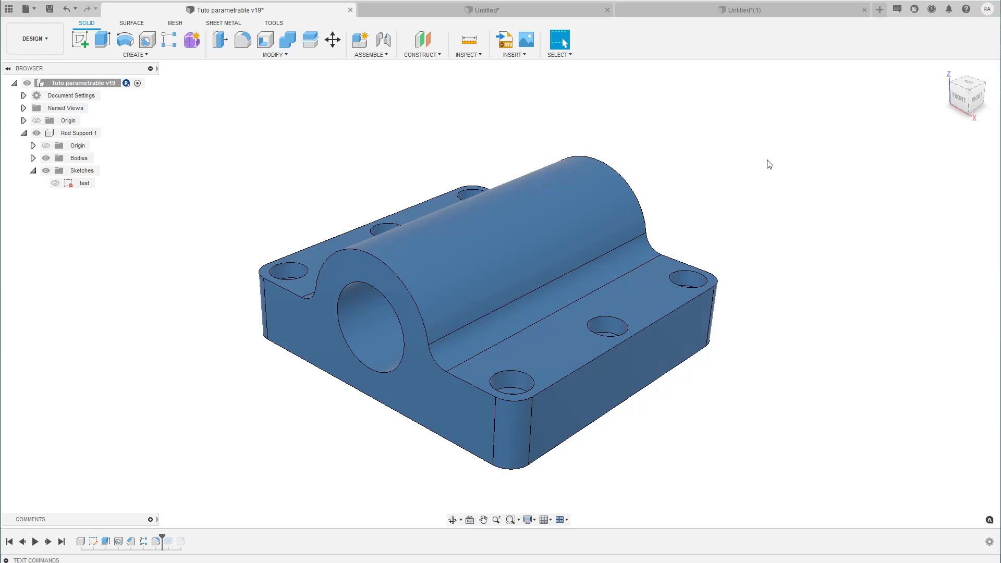
pyautogui.hotkey('alt', 'Tab')
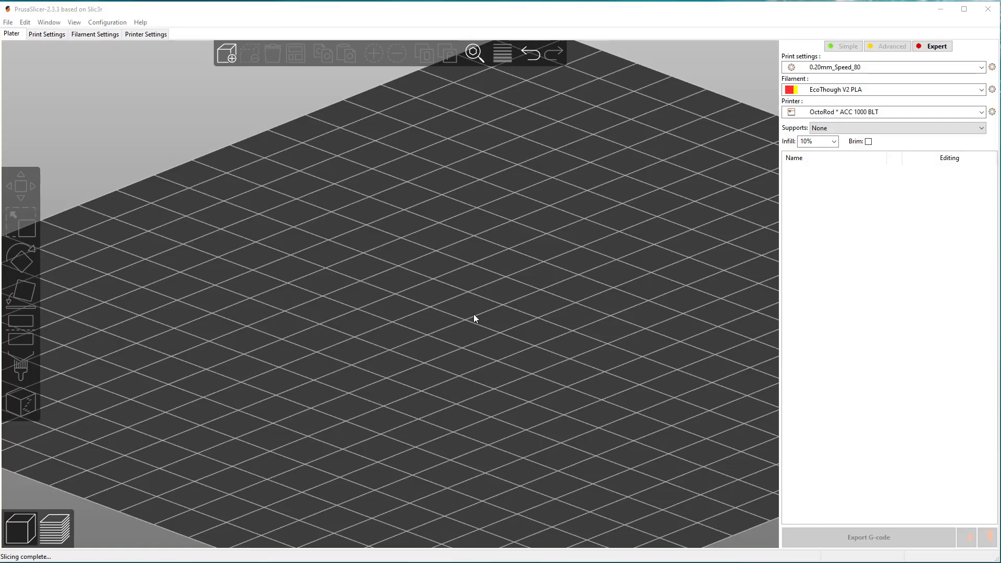
pyautogui.scroll(-1, 463, 333)
pyautogui.scroll(-5, 463, 329)
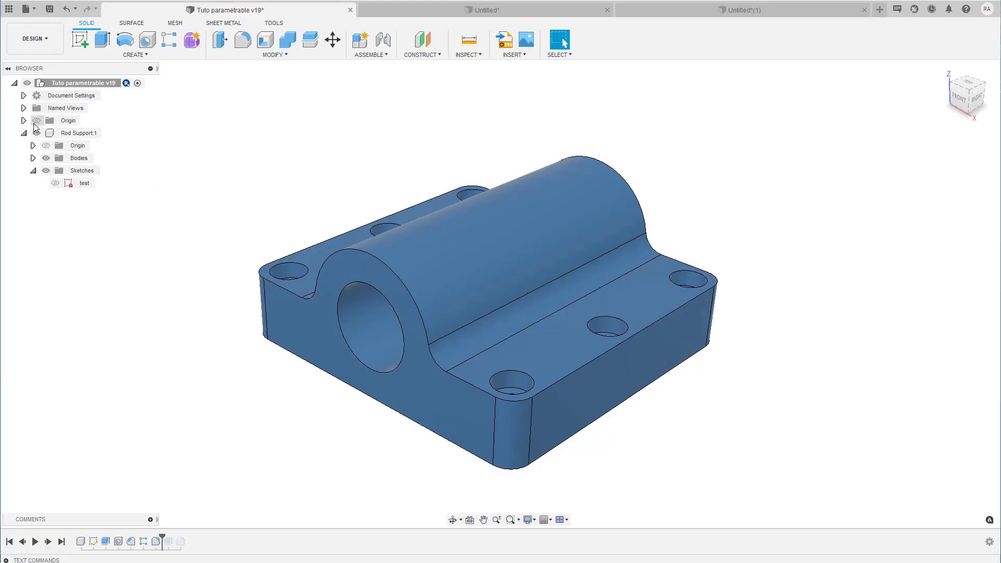
# Show the rod support design's top-level origin in Fusion 360 and compare its axes with those of the PrusaSlicer bed
pyautogui.click(36, 121)
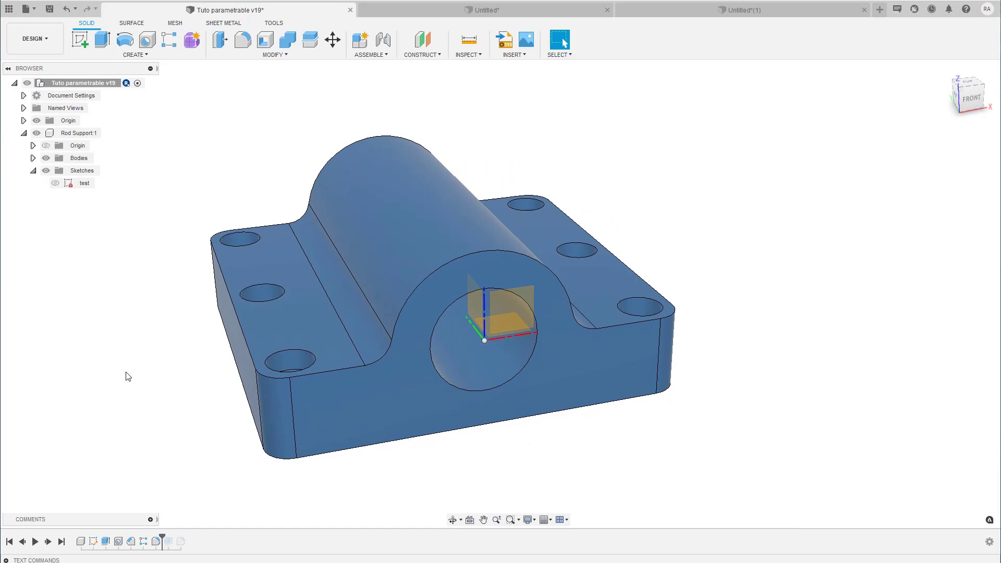
pyautogui.hotkey('alt', 'Tab')
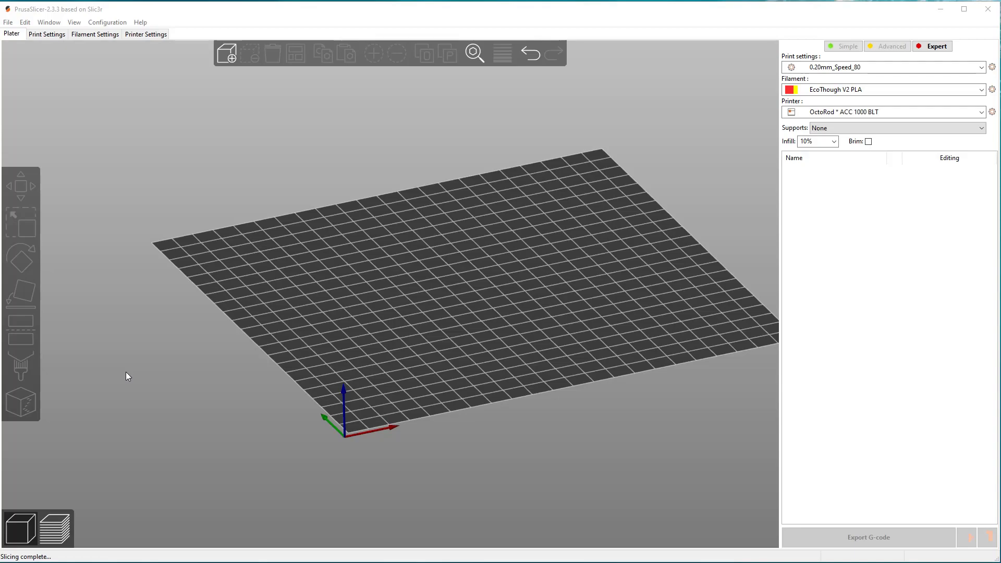
pyautogui.hotkey('alt', 'Tab')
# Load Test_1.stl onto the PrusaSlicer print bed and inspect its orientation
pyautogui.moveTo(1000, 188); pyautogui.dragTo(462, 268)
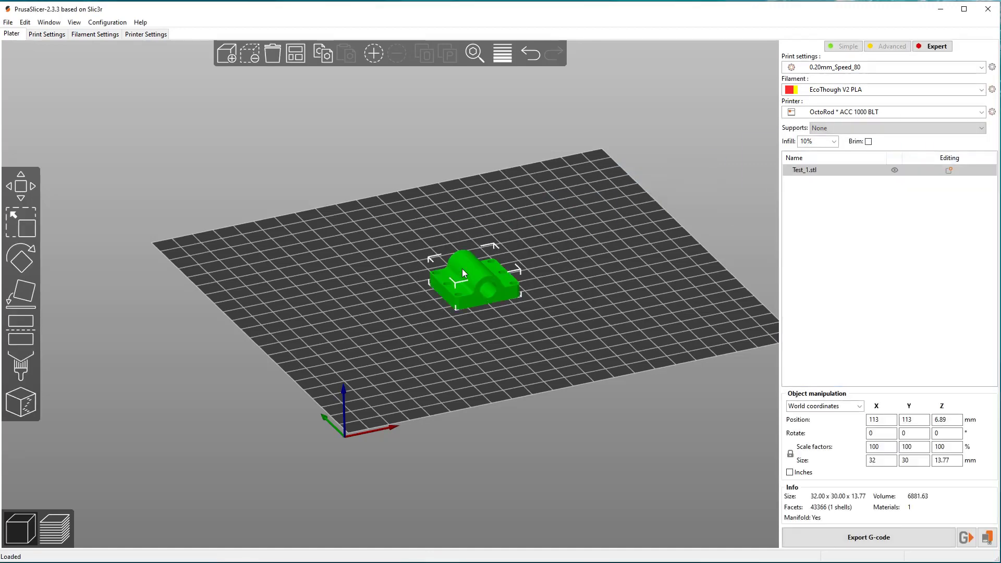
pyautogui.scroll(5, 462, 268)
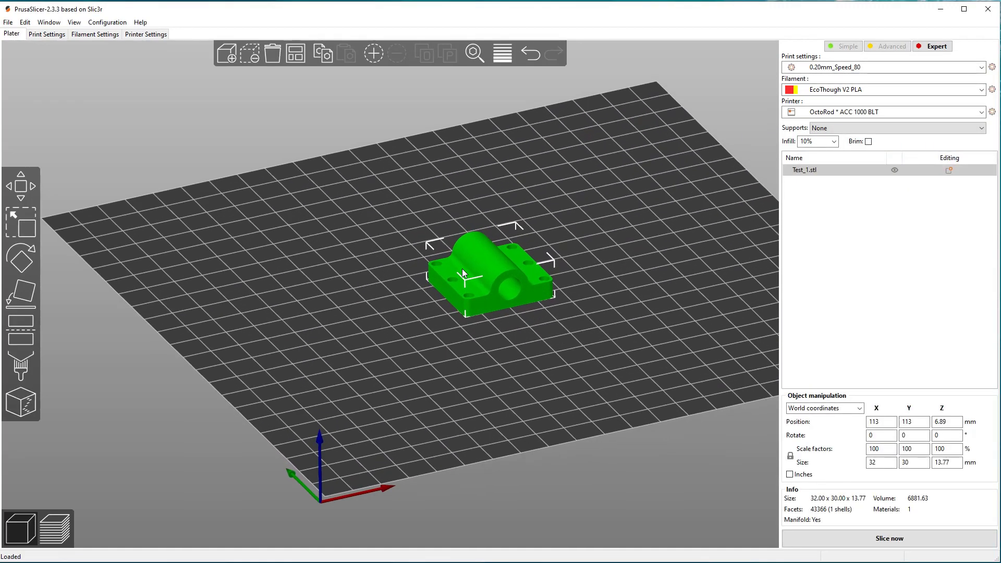
pyautogui.scroll(3, 462, 268)
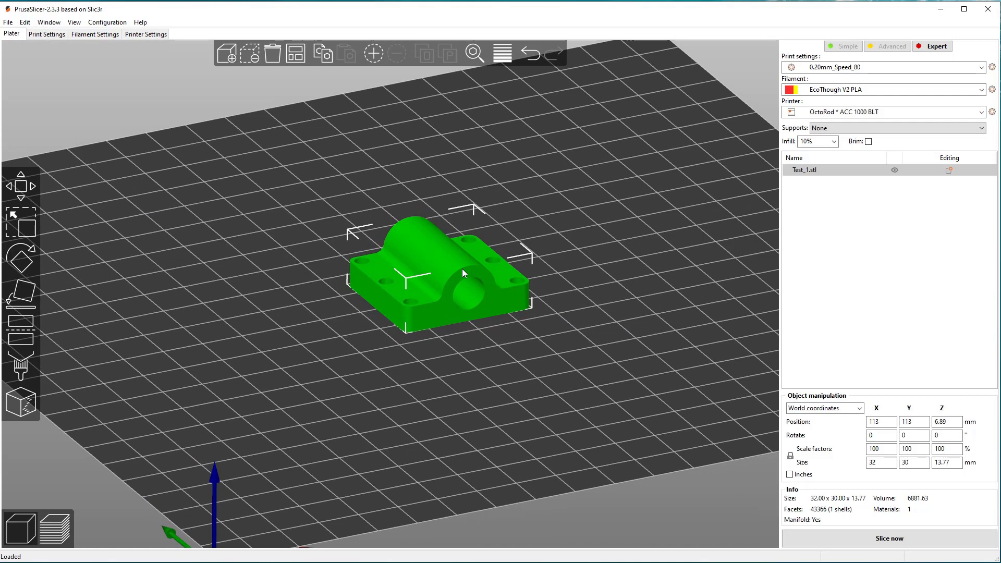
# Switch to the first untitled design in Fusion 360 and check how the red part is oriented in its home view
pyautogui.press('ctrl')
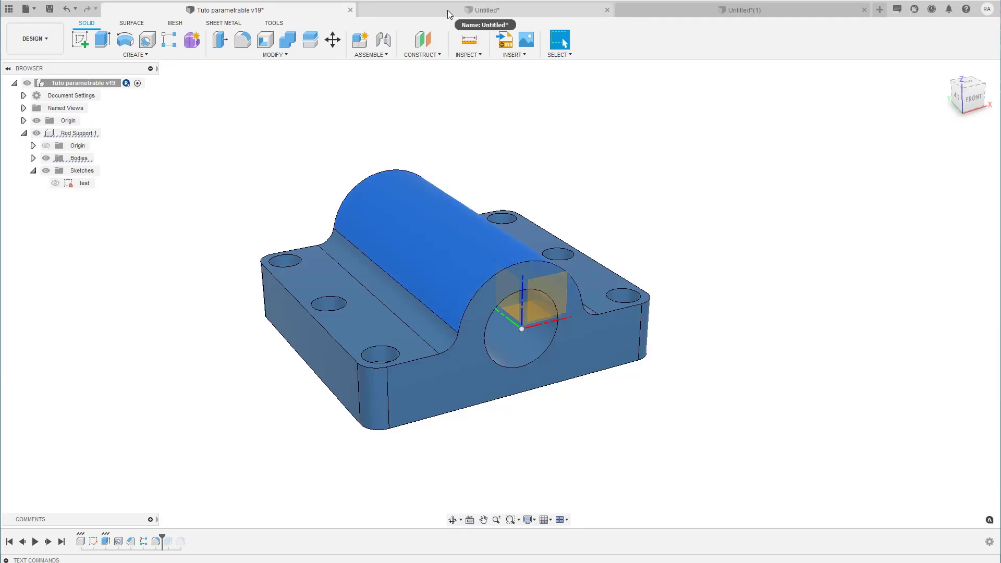
pyautogui.click(447, 11)
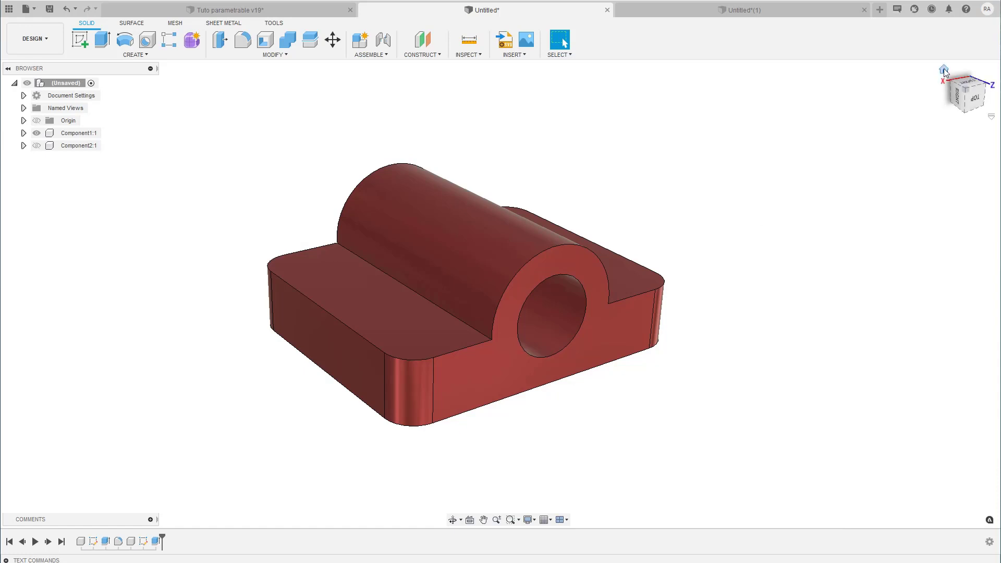
pyautogui.click(945, 71)
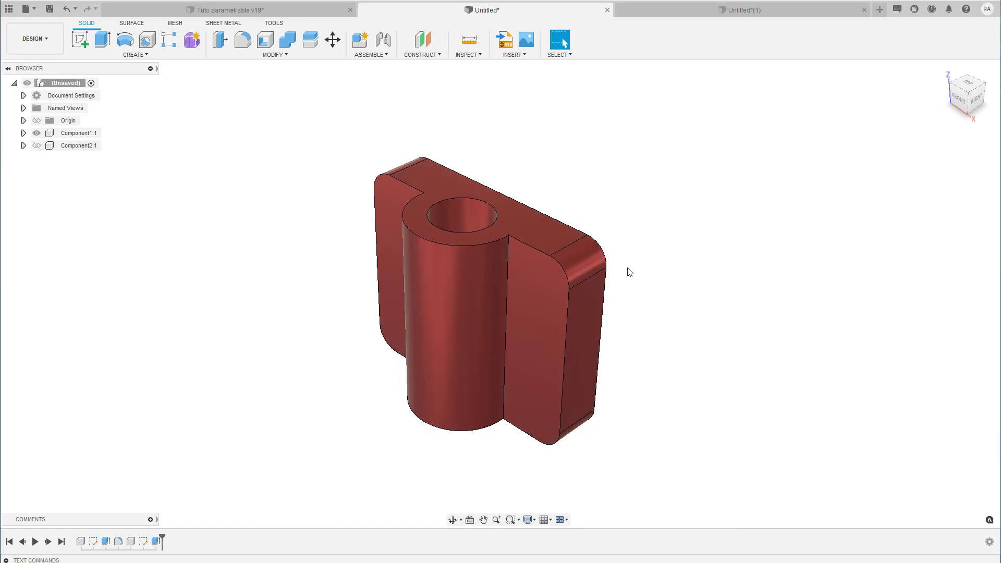
# In PrusaSlicer, delete Test_1.stl from the print bed and load Test_2.stl instead
pyautogui.hotkey('alt', 'Tab')
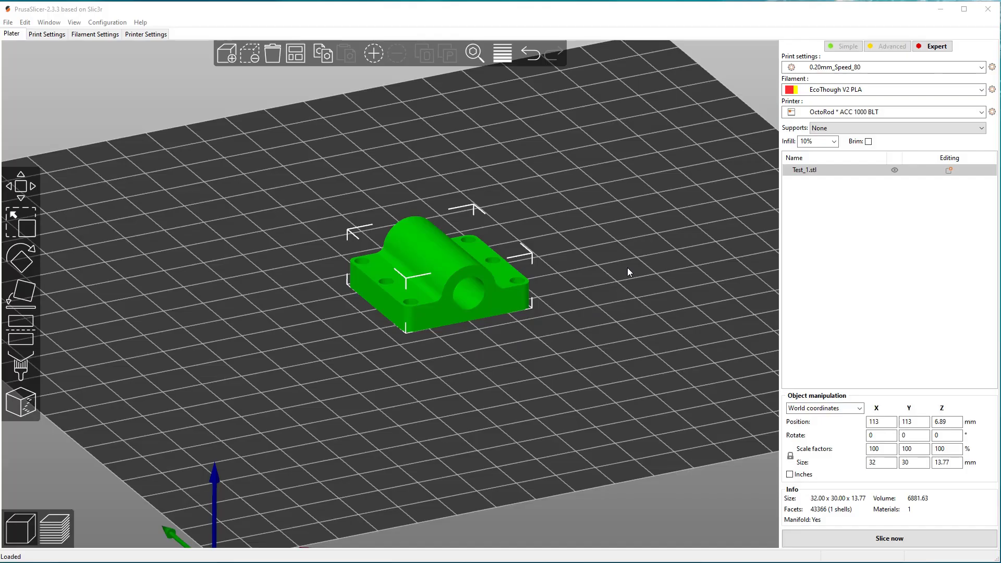
pyautogui.press('Delete')
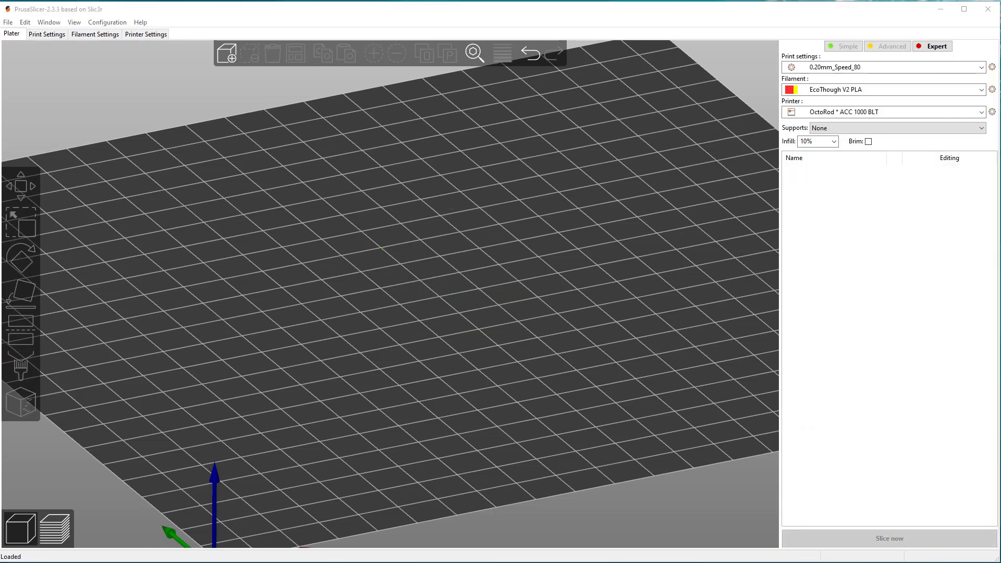
pyautogui.moveTo(999, 167); pyautogui.dragTo(454, 249)
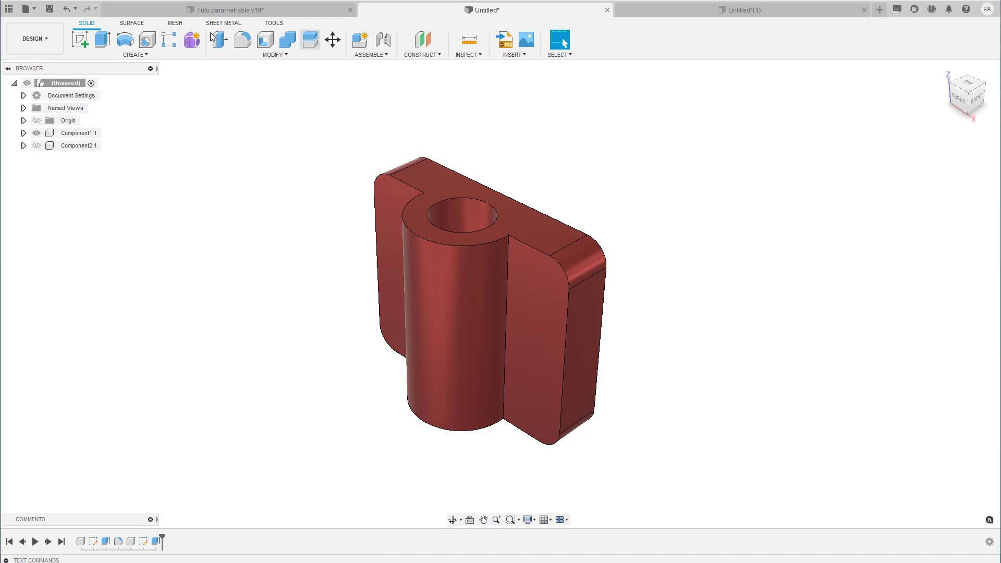
# Review the Tuto parametrable v19 part's orientation in Fusion 360 and show Component2 in the untitled design
pyautogui.click(202, 11)
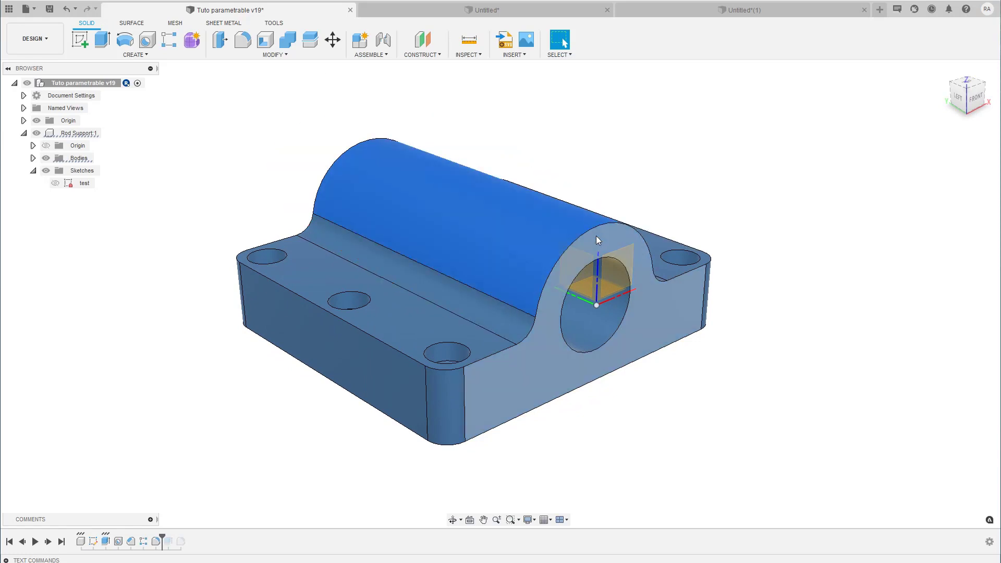
pyautogui.click(537, 281)
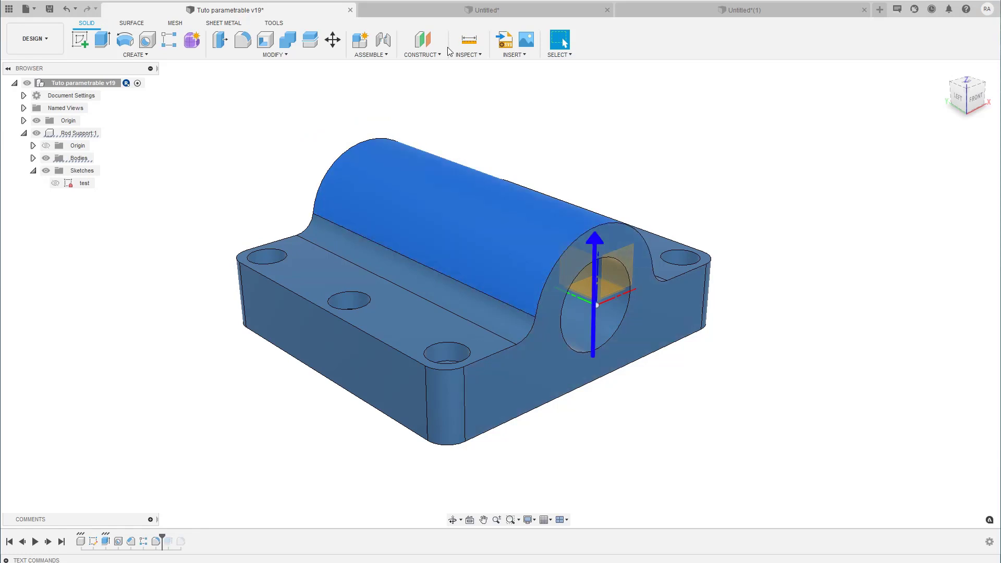
pyautogui.click(446, 7)
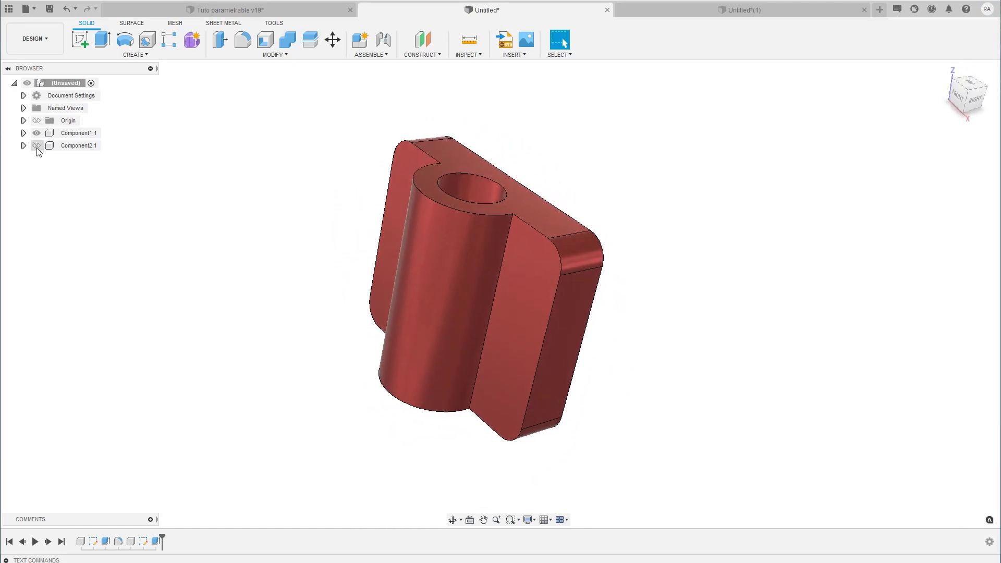
pyautogui.click(36, 145)
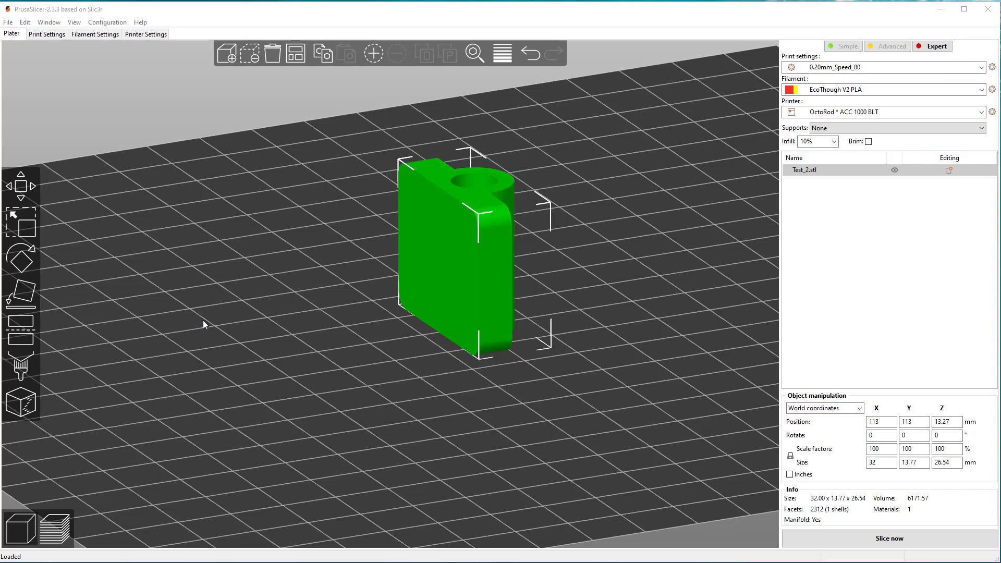
# Add Base.stl to the PrusaSlicer bed alongside Test_2.stl and auto-arrange both objects
pyautogui.click(345, 321)
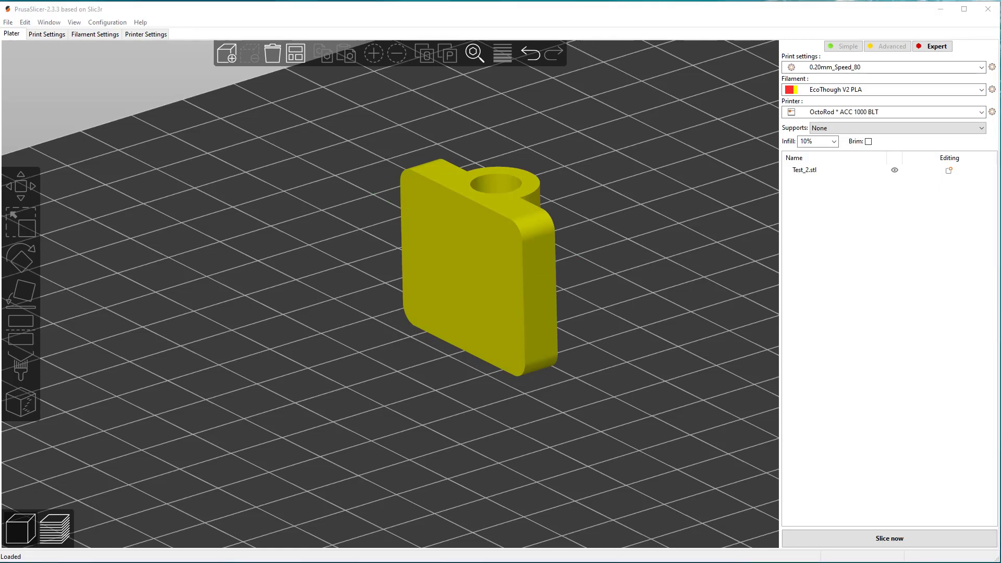
pyautogui.moveTo(985, 178); pyautogui.dragTo(273, 330)
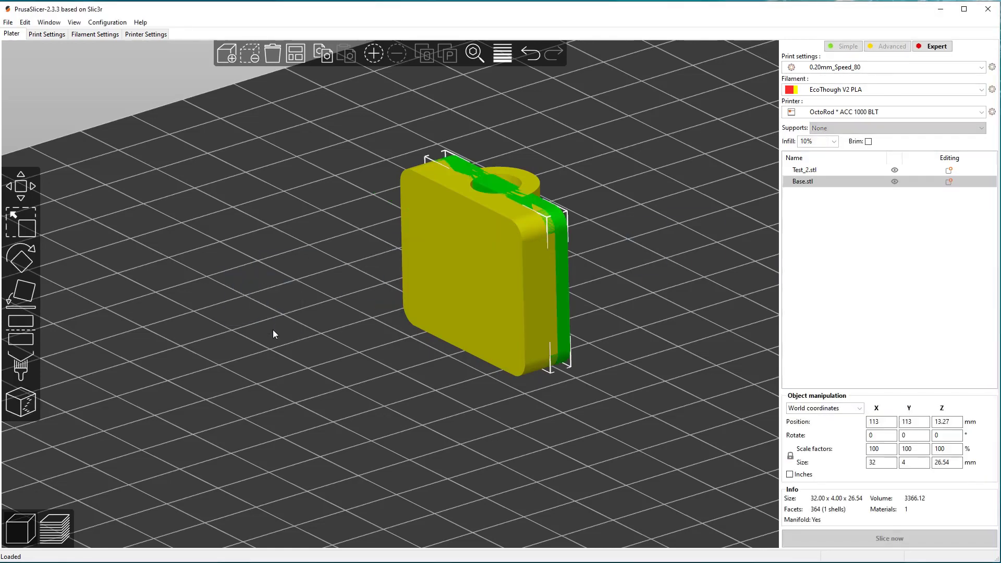
pyautogui.click(302, 53)
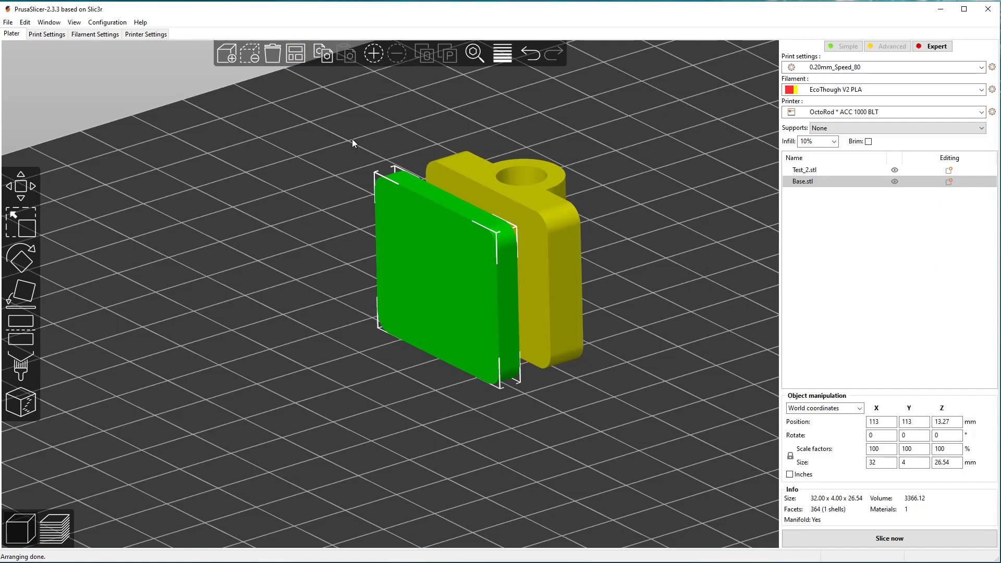
# Lay Base.stl flat on its large face and auto-arrange the bed again
pyautogui.press('f')
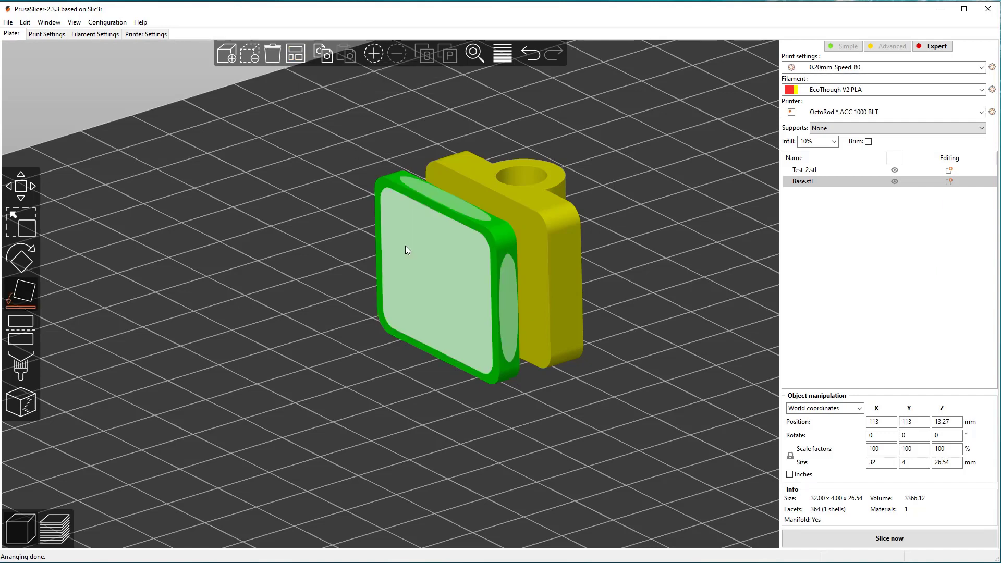
pyautogui.click(405, 245)
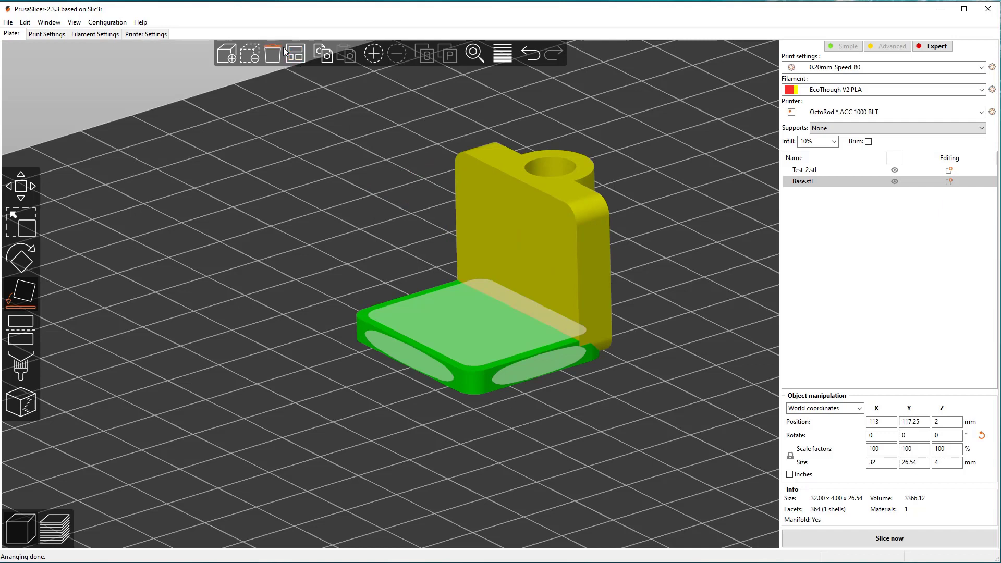
pyautogui.click(295, 55)
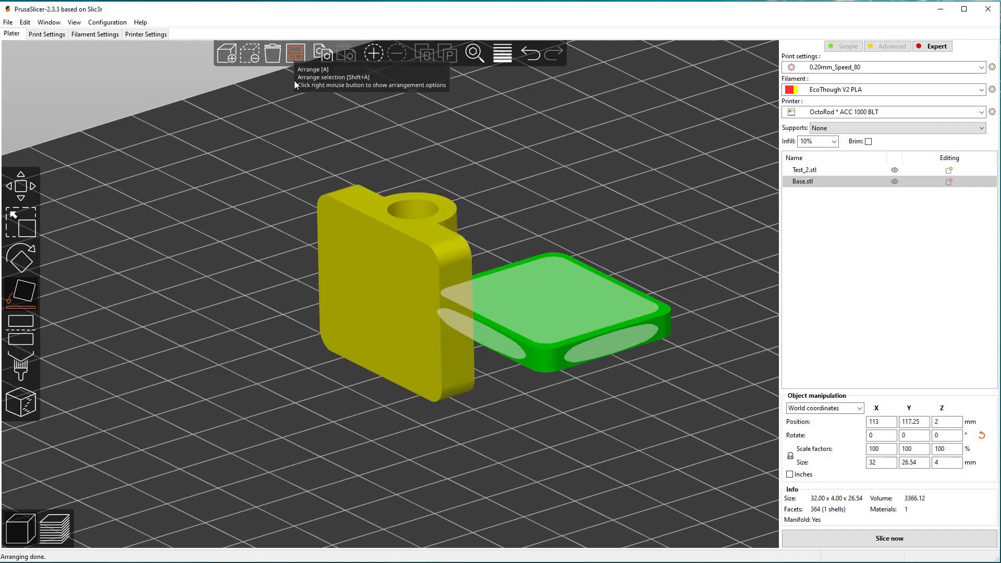
# Slice Test_2.stl and Base.stl and take a closer look at the objects on the bed
pyautogui.click(276, 218)
pyautogui.hotkey('ctrl', 'r')
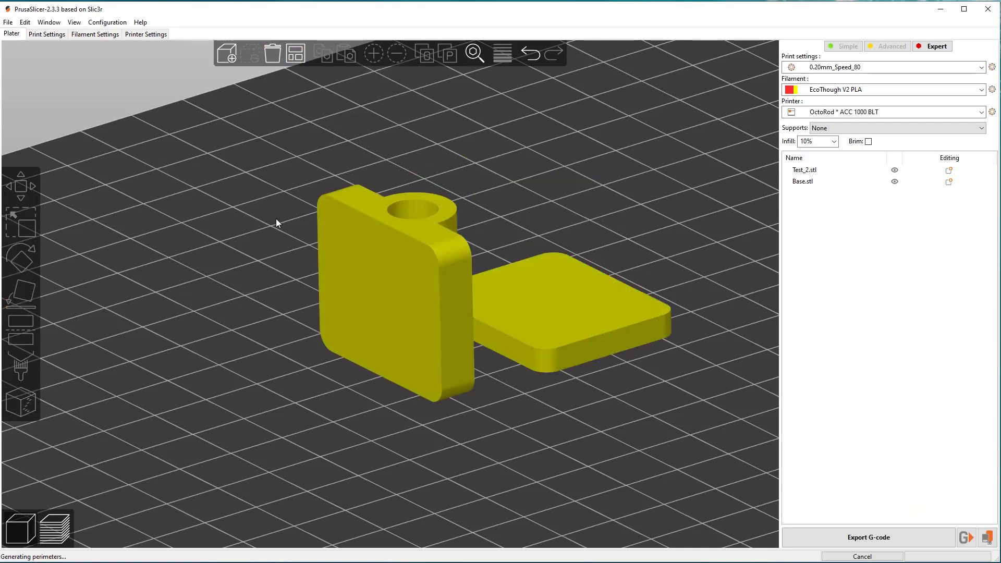
pyautogui.scroll(4, 277, 218)
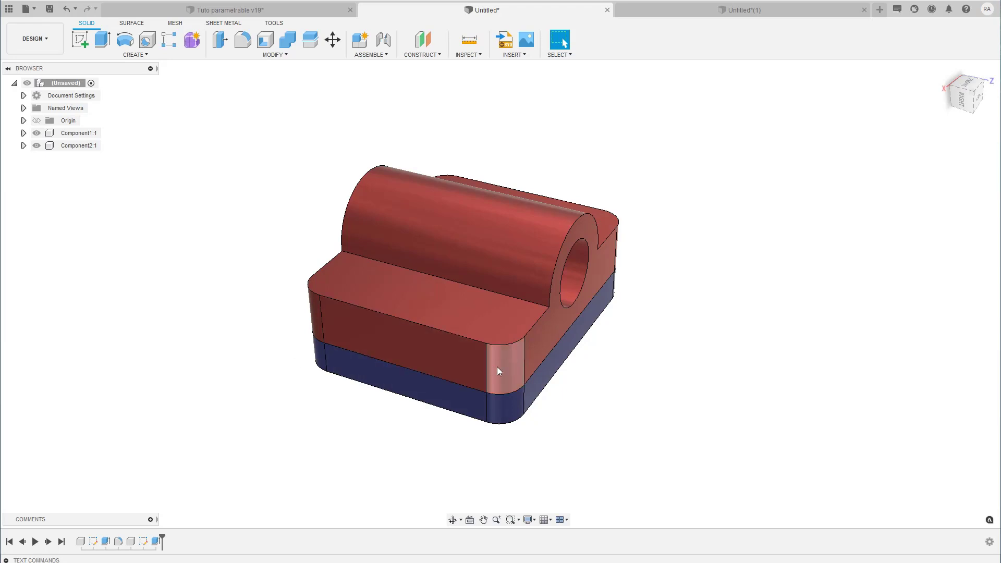
# In the untitled Fusion 360 design, hide Component2 and view Component1 from the front
pyautogui.click(944, 69)
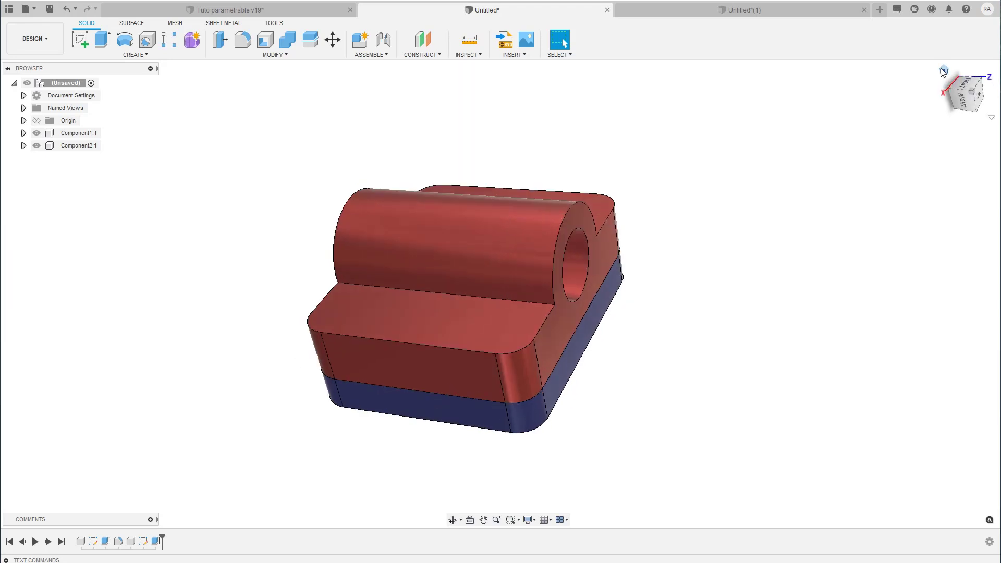
pyautogui.click(36, 146)
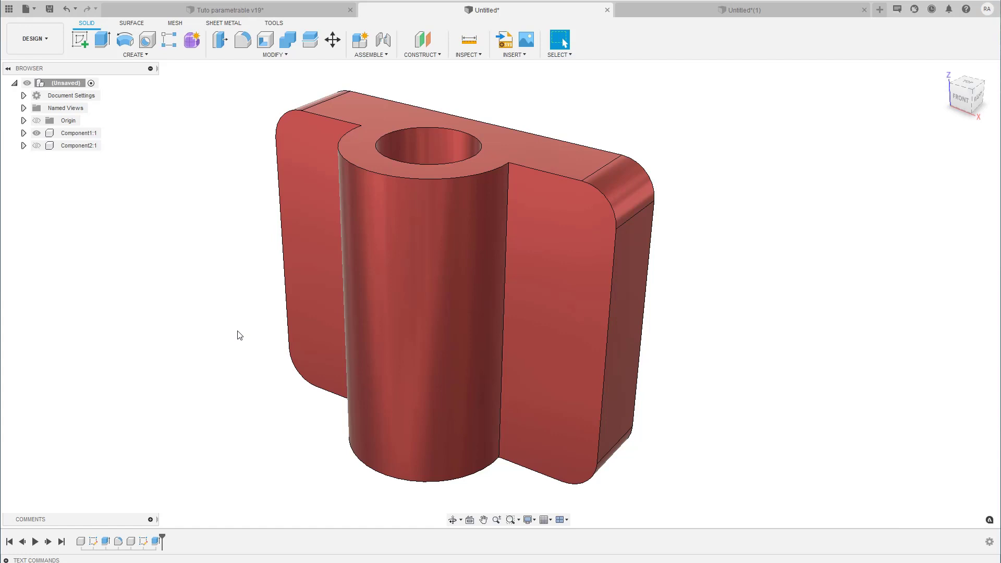
pyautogui.click(960, 97)
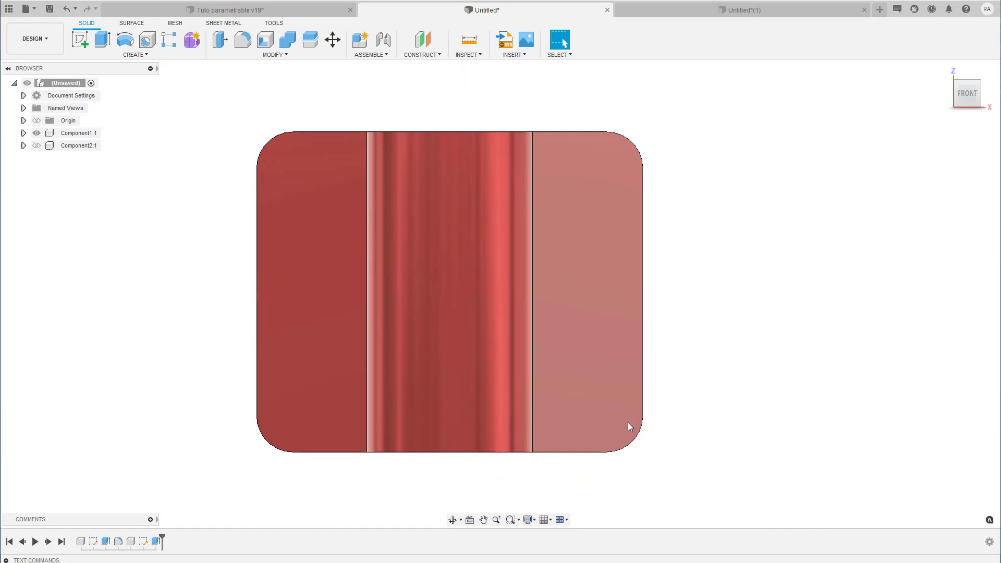
# Examine the rounded lower corner of Component1's base plate up close from the front
pyautogui.moveTo(628, 422); pyautogui.dragTo(531, 319)
pyautogui.scroll(2, 531, 318)
pyautogui.scroll(3, 531, 318)
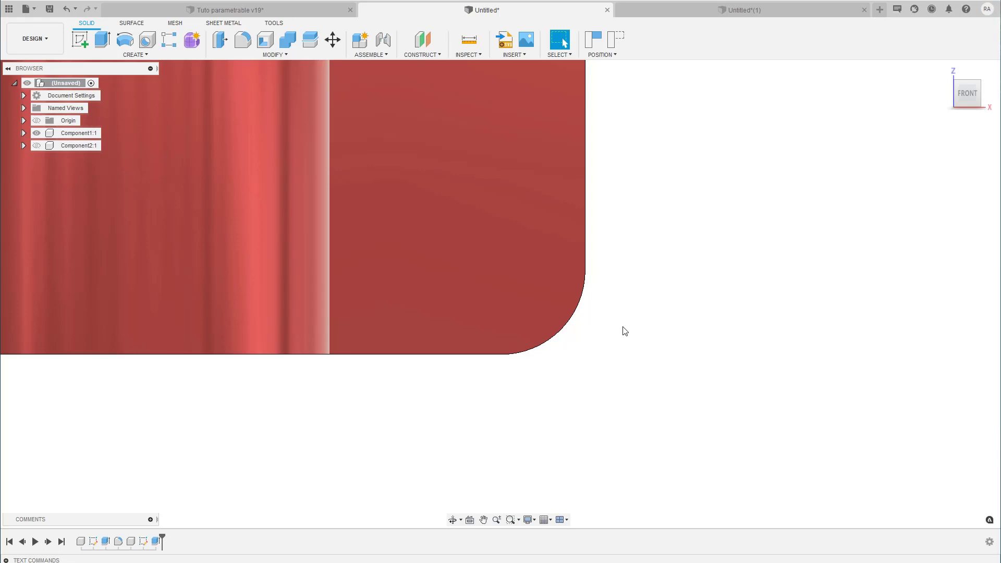
# Suppress the fillet feature that rounds the base plate corners of Component1
pyautogui.click(268, 54)
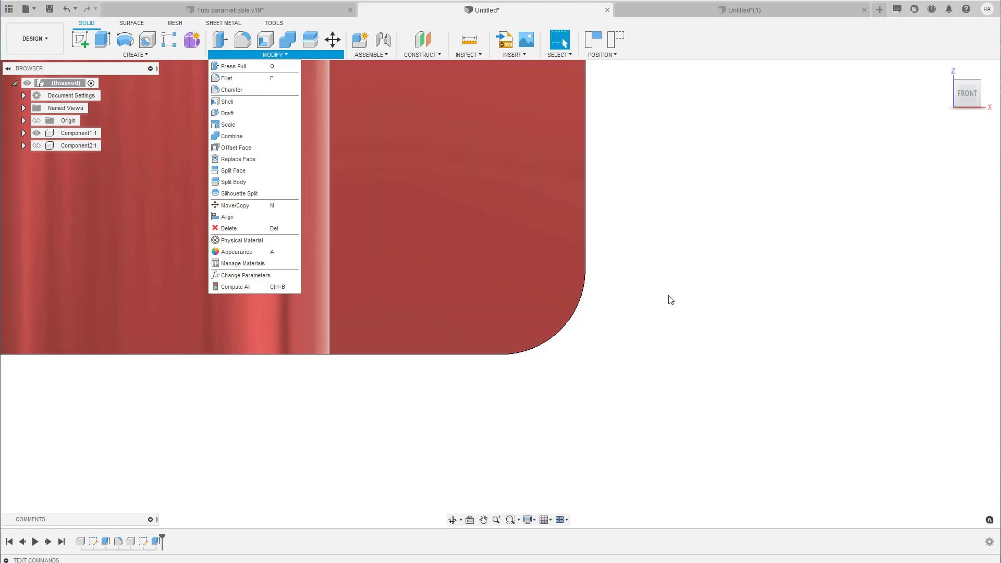
pyautogui.click(745, 320)
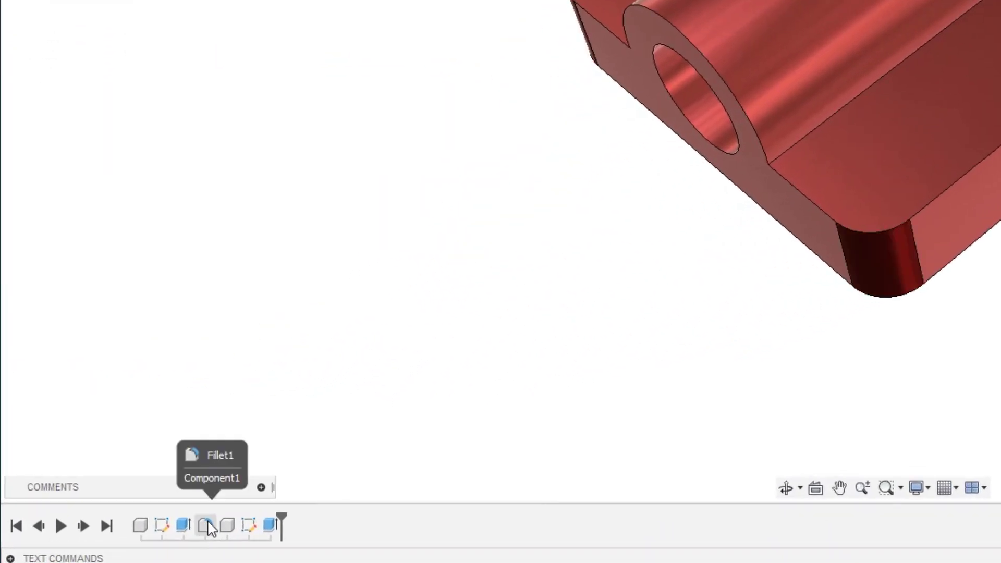
pyautogui.rightClick(206, 525)
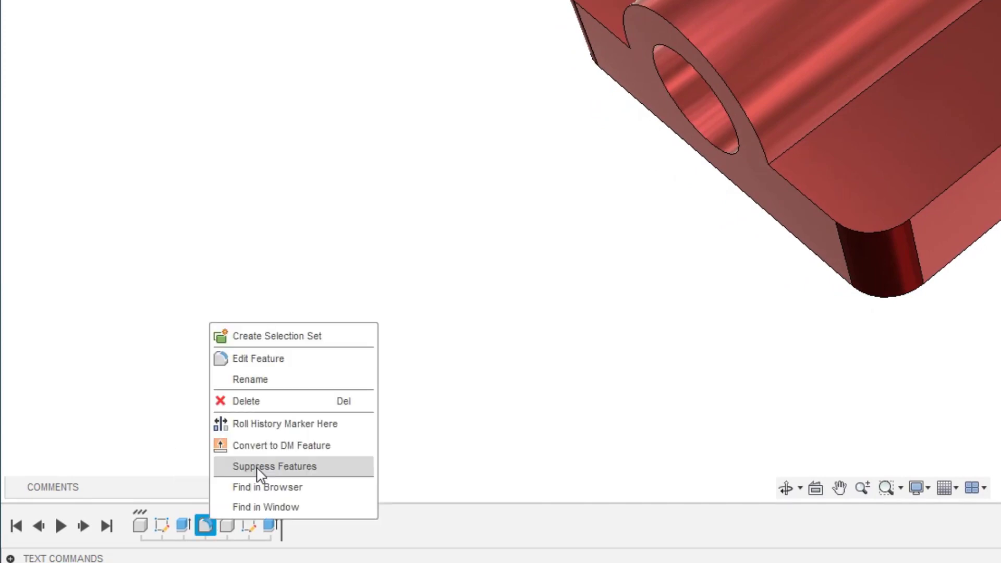
pyautogui.click(261, 467)
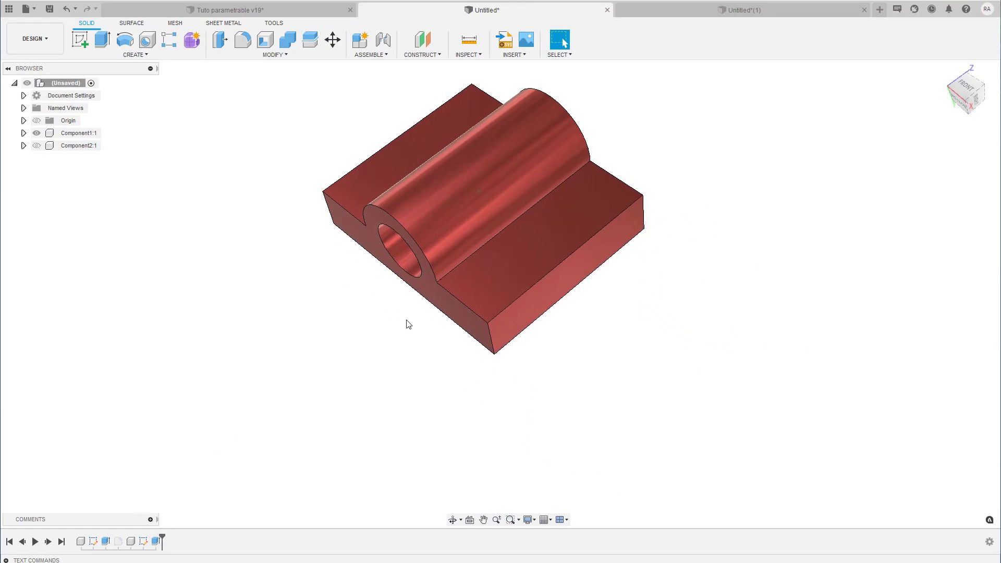
# Chamfer the four vertical corner edges of Component1's base plate with an equal distance of 3 mm
pyautogui.keyDown('shift'); pyautogui.moveTo(407, 324); pyautogui.dragTo(407, 324, button='middle'); pyautogui.keyUp('shift')
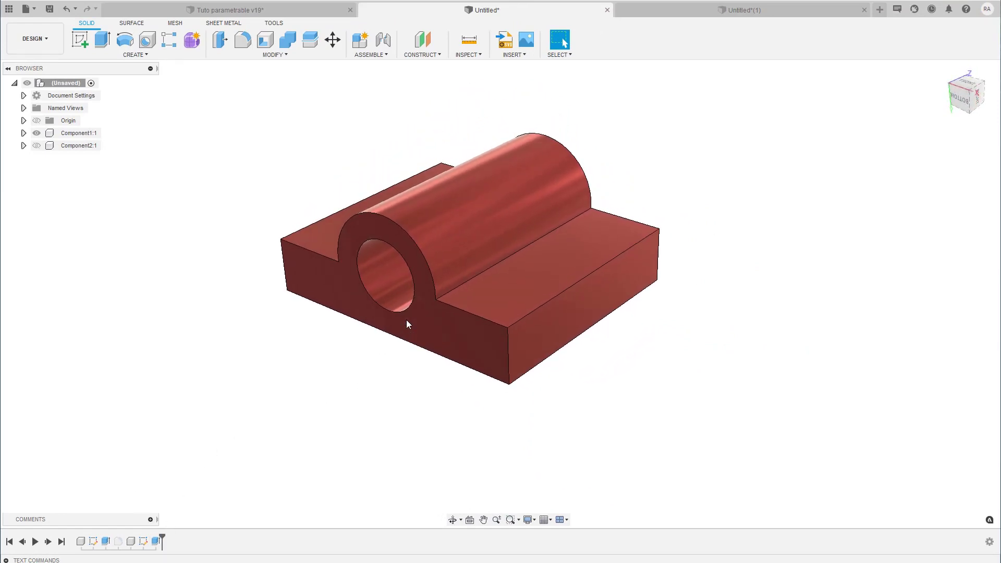
pyautogui.press('s')
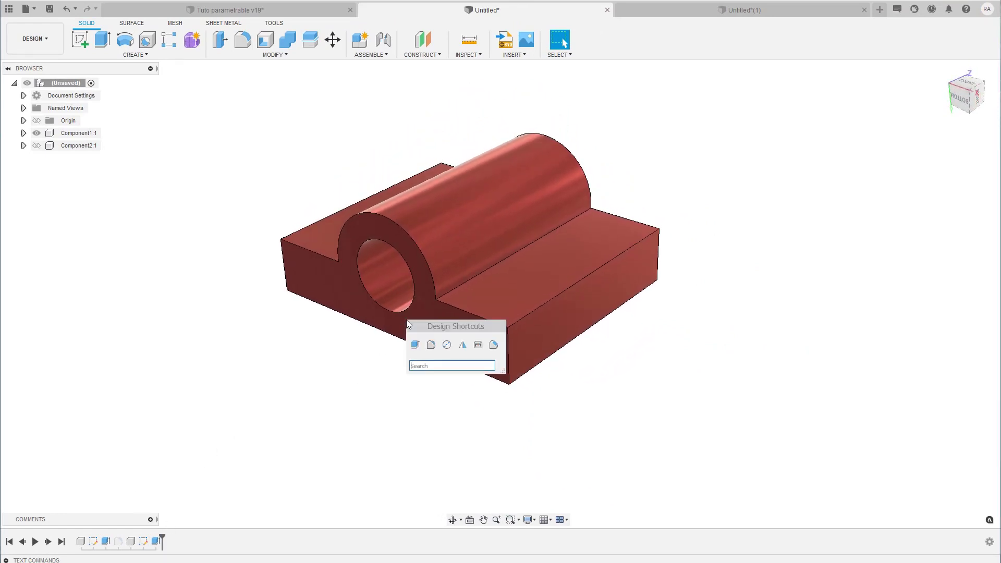
pyautogui.click(493, 344)
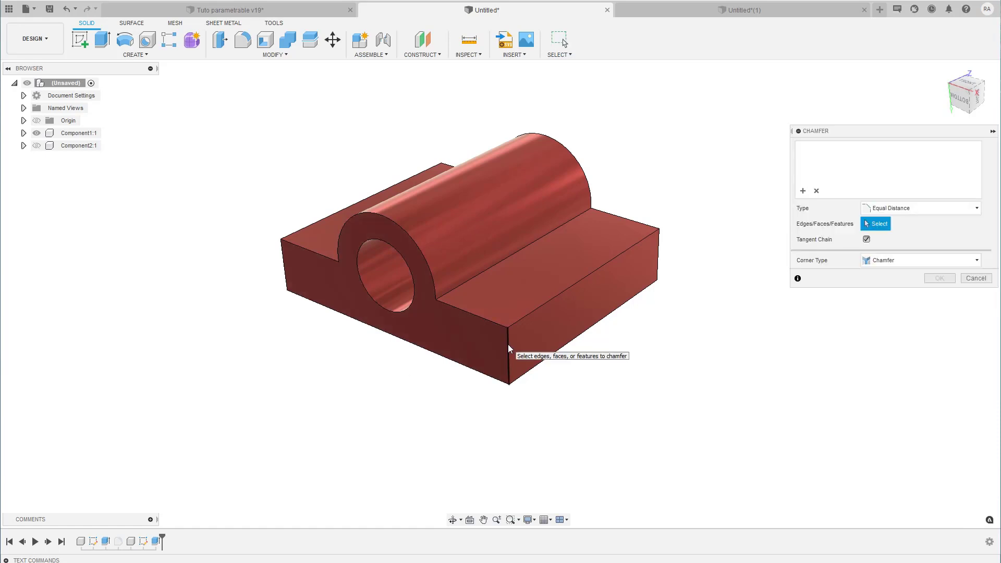
pyautogui.click(509, 347)
pyautogui.click(658, 267)
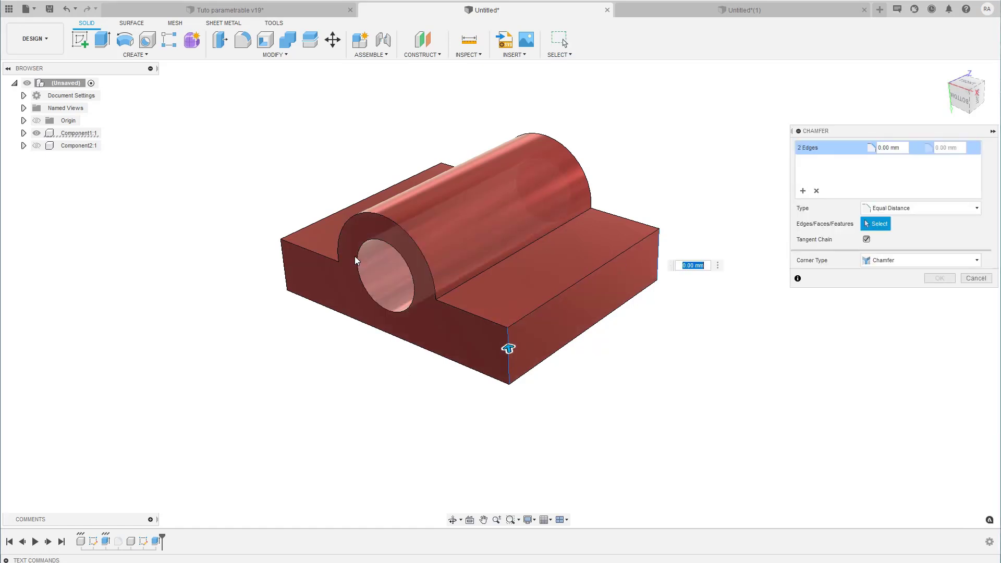
pyautogui.click(284, 267)
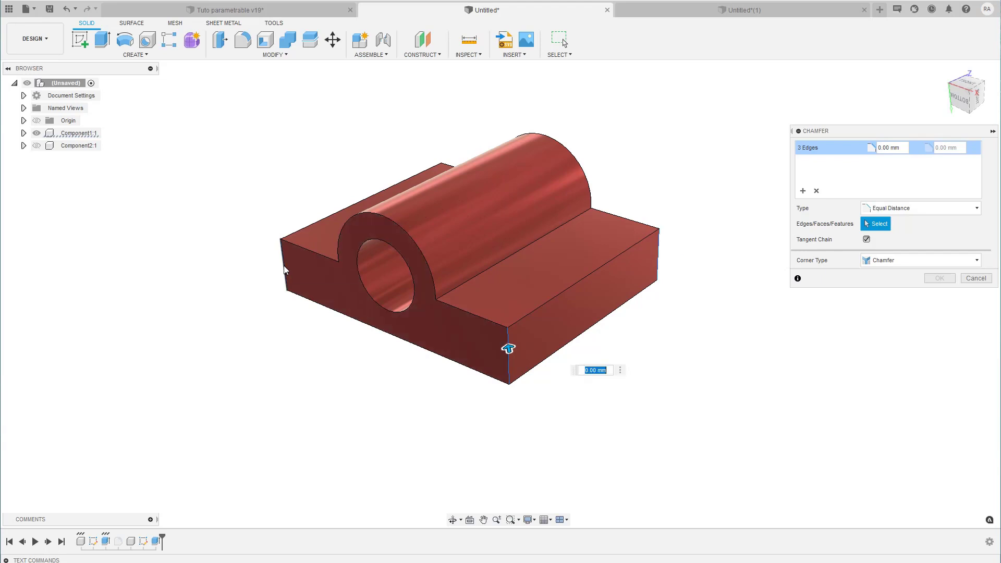
pyautogui.keyDown('shift'); pyautogui.moveTo(283, 265); pyautogui.dragTo(365, 179, button='middle'); pyautogui.keyUp('shift')
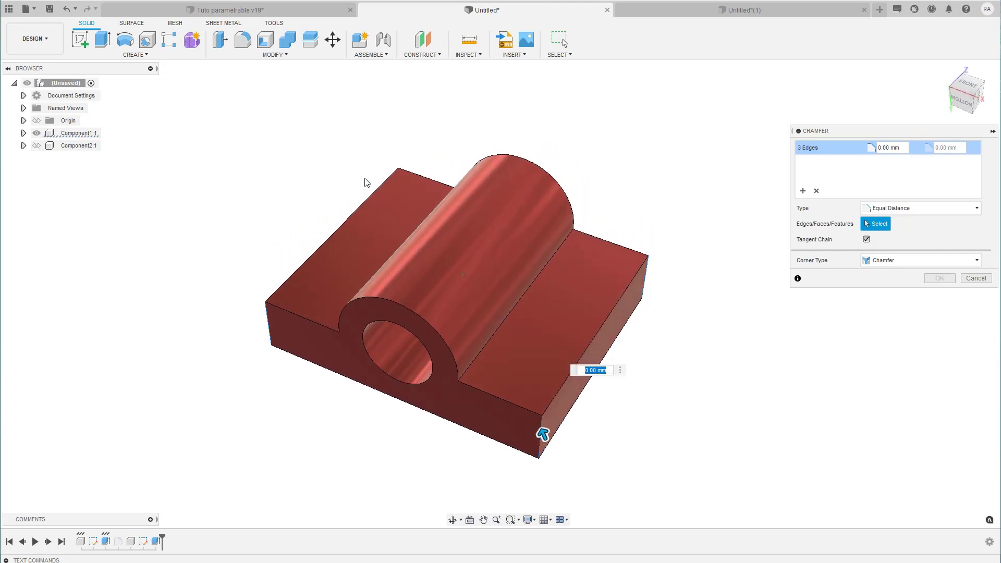
pyautogui.click(398, 190)
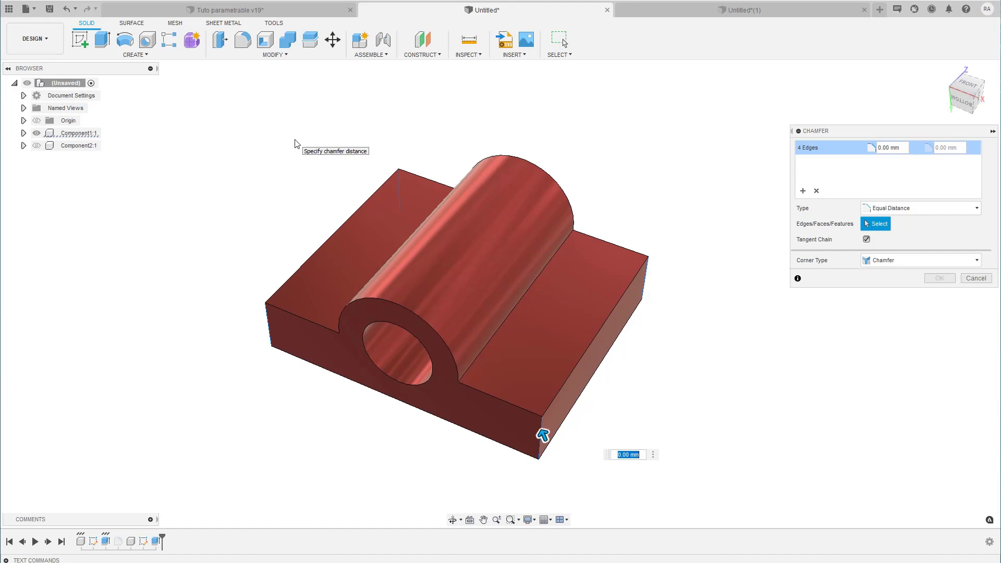
pyautogui.write('5')
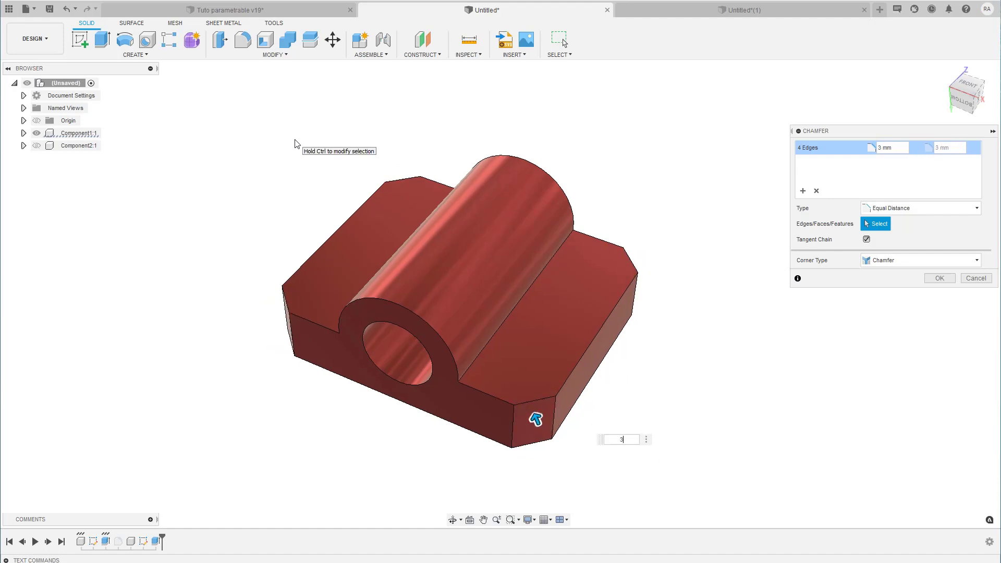
pyautogui.press('Return')
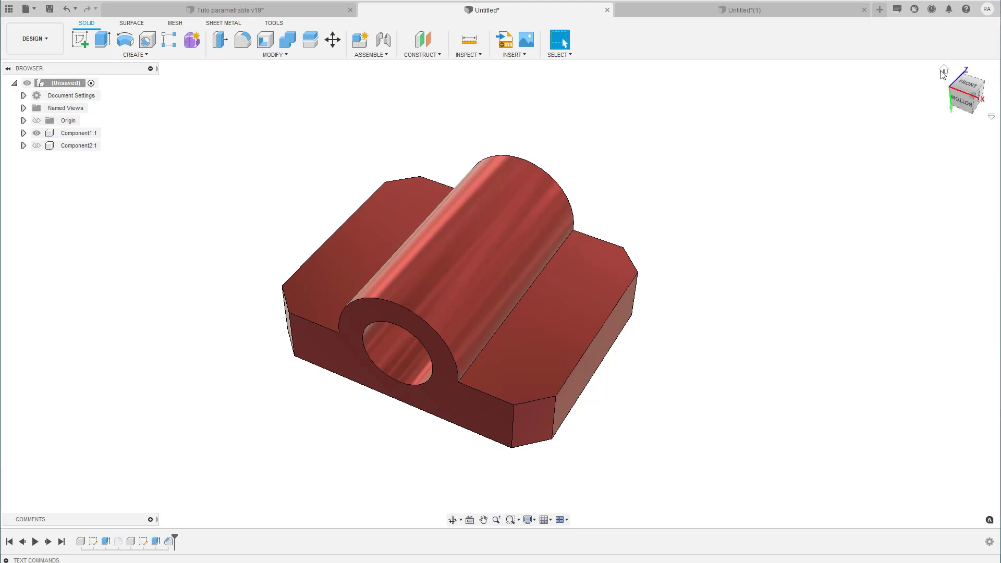
# Examine the chamfered lower corner of Component1's base plate up close from the front
pyautogui.click(944, 69)
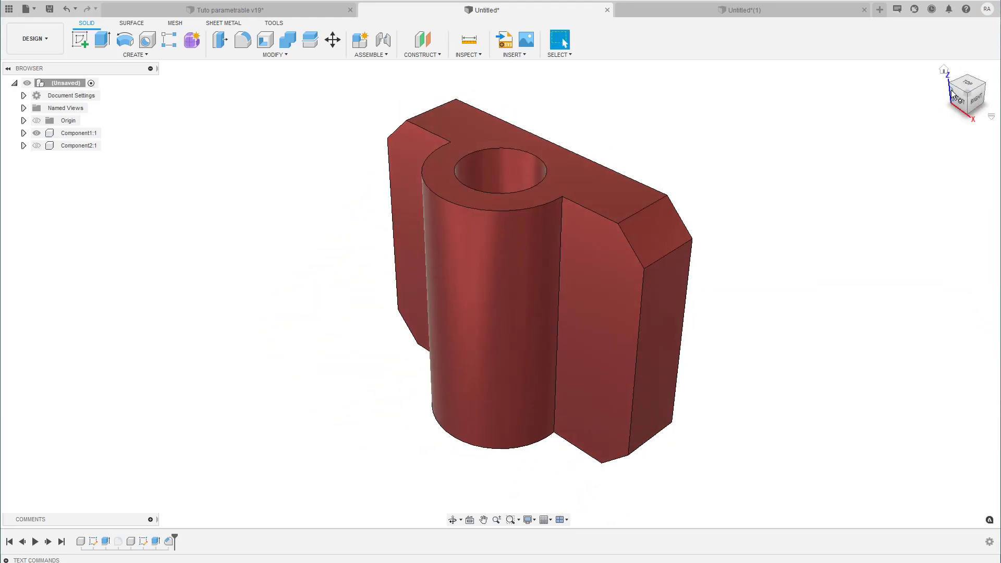
pyautogui.click(960, 101)
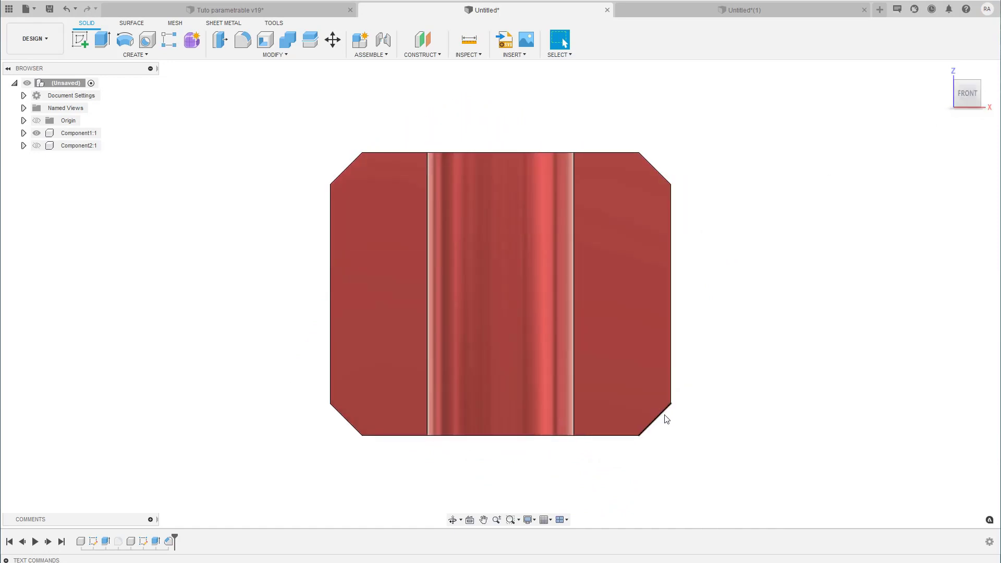
pyautogui.scroll(3, 665, 416)
pyautogui.scroll(2, 665, 416)
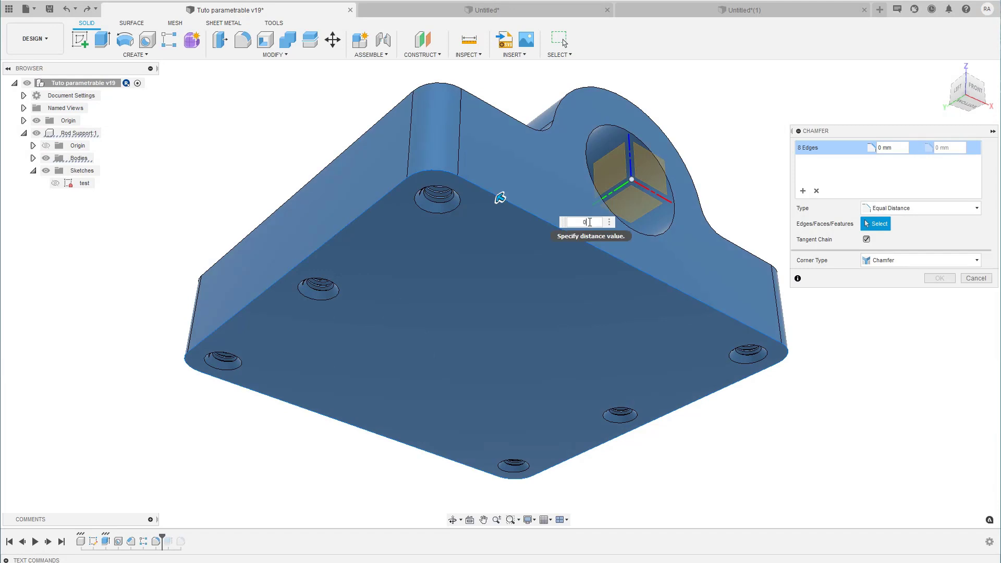
# In Tuto parametrable v19, try a 0.4 mm equal-distance chamfer on the edges around the rod support's underside
pyautogui.press('BackSpace')
pyautogui.write('.2')
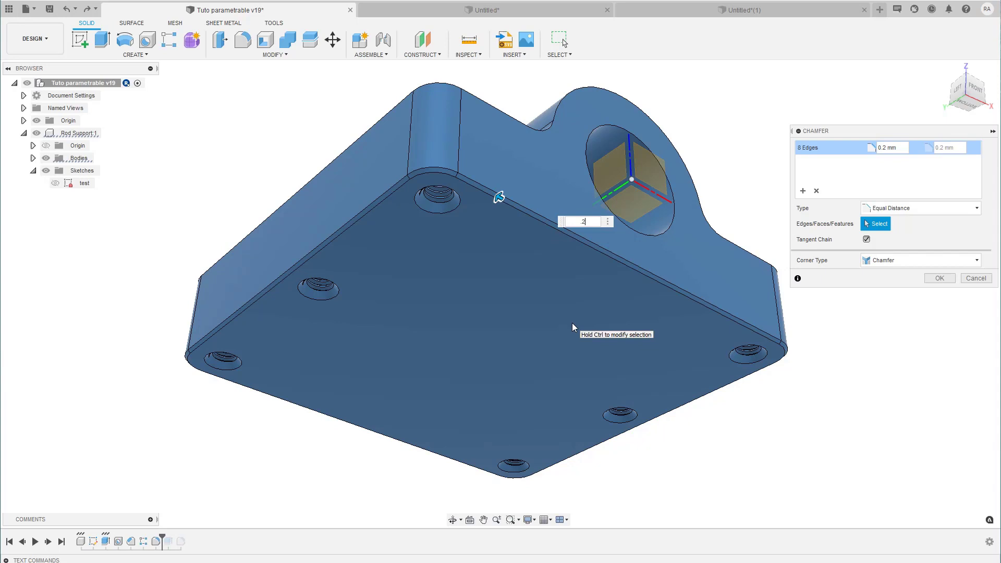
pyautogui.press('BackSpace')
pyautogui.write('4')
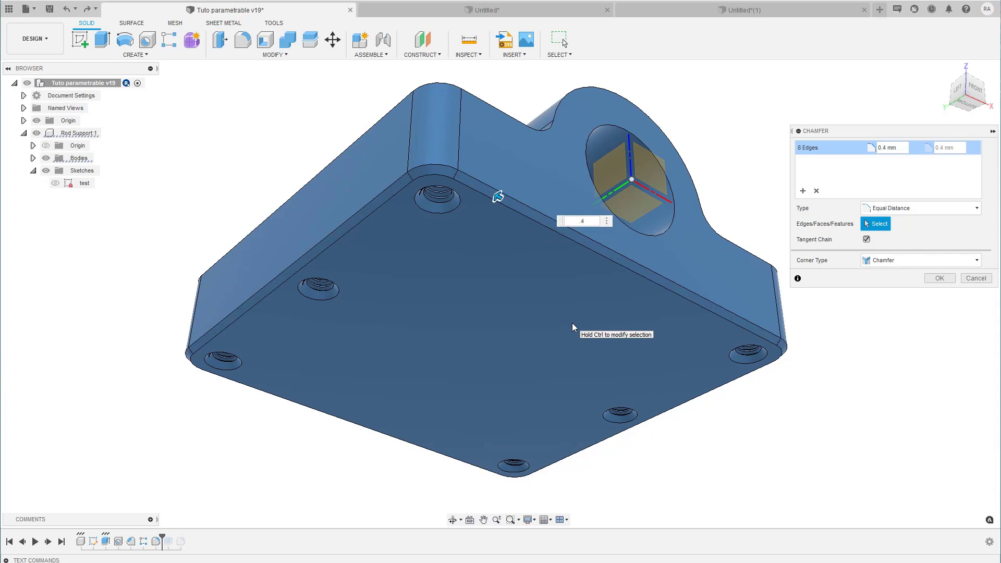
pyautogui.press('Return')
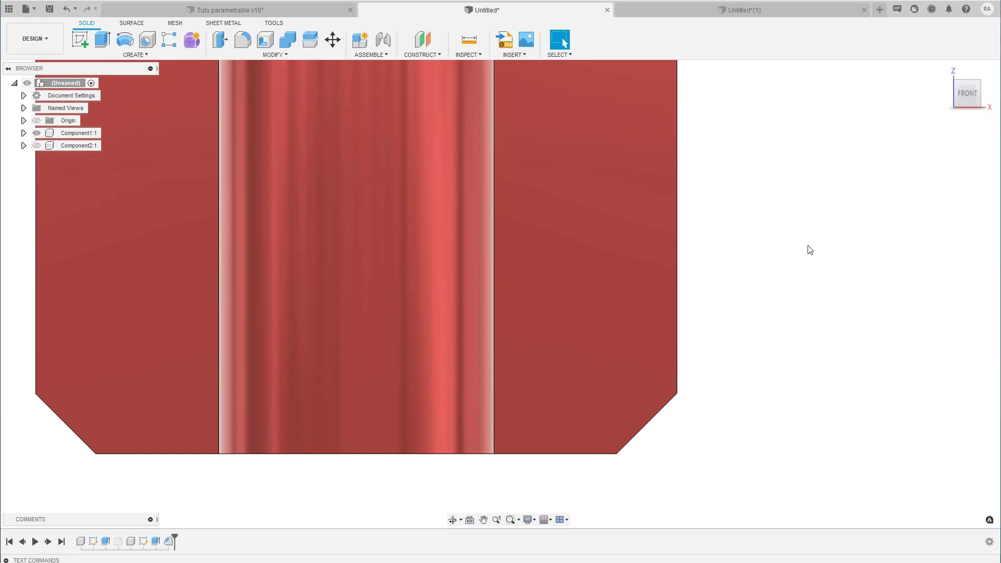
# In Tuto parametrable v19, suppress the rod support's fillet feature to compare the sharp-edged shape, and undo the suppression
pyautogui.scroll(-5, 810, 250)
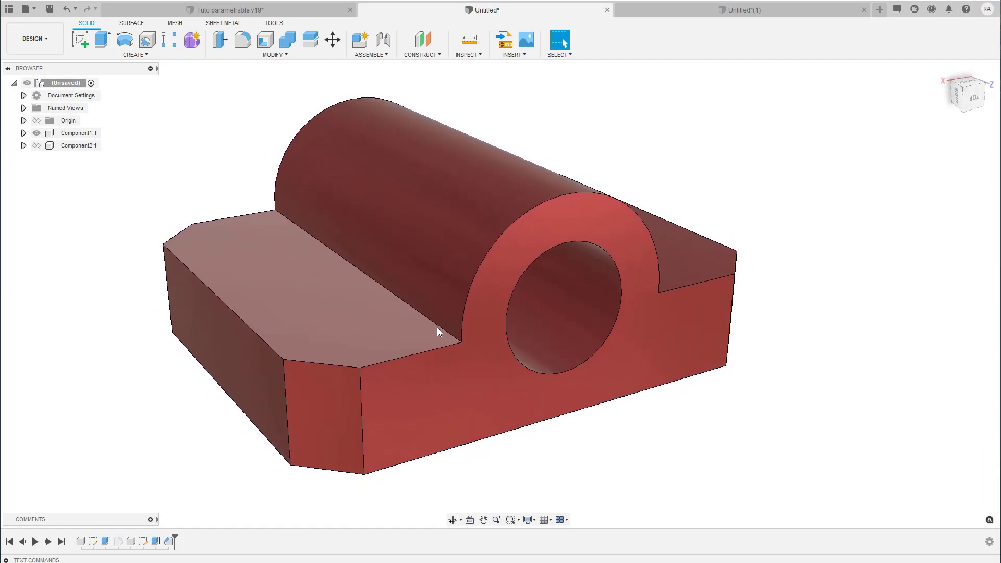
pyautogui.click(199, 10)
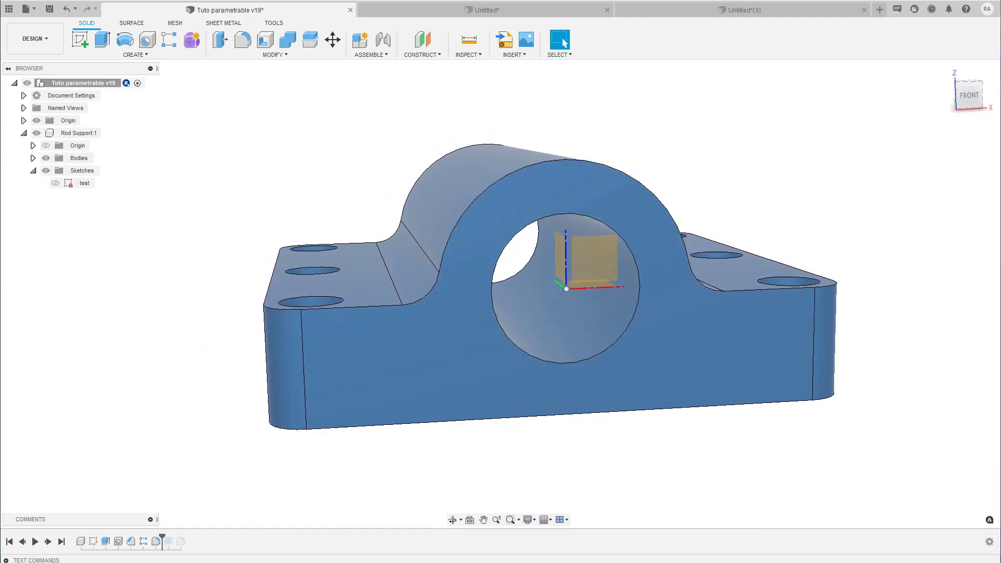
pyautogui.rightClick(157, 543)
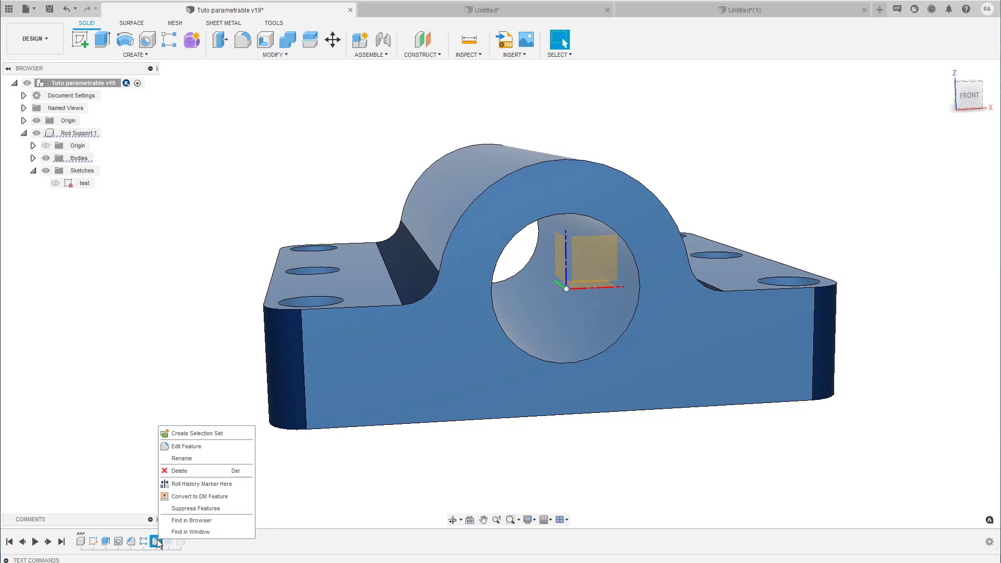
pyautogui.click(176, 509)
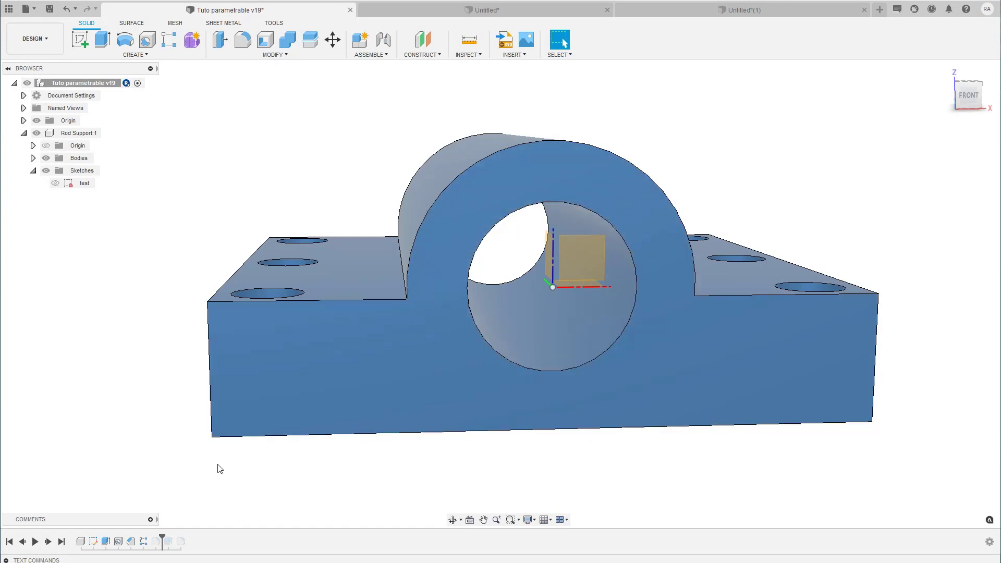
pyautogui.hotkey('ctrl', 'z')
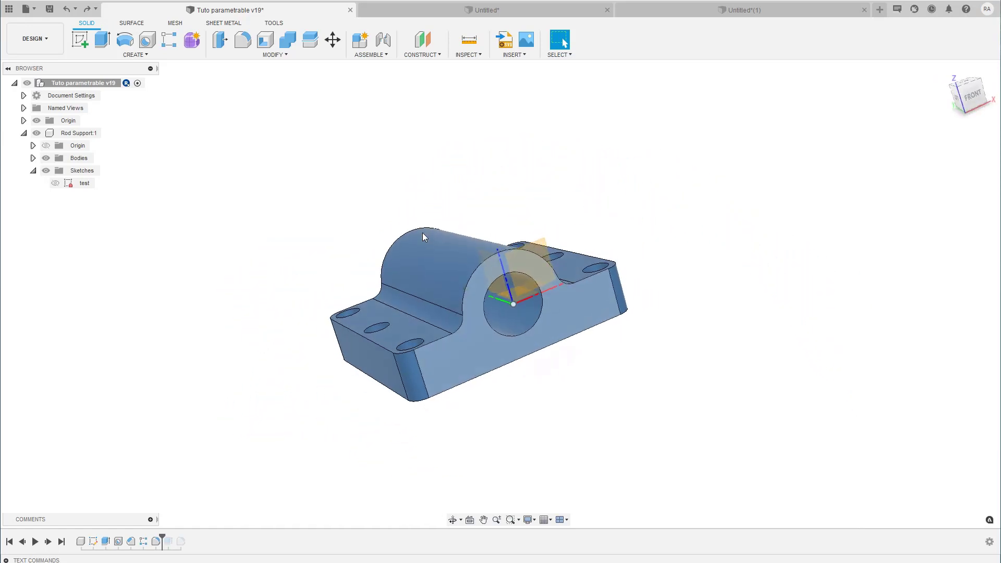
# Start a new design and create a rectangular solid box as a base block
pyautogui.click(879, 10)
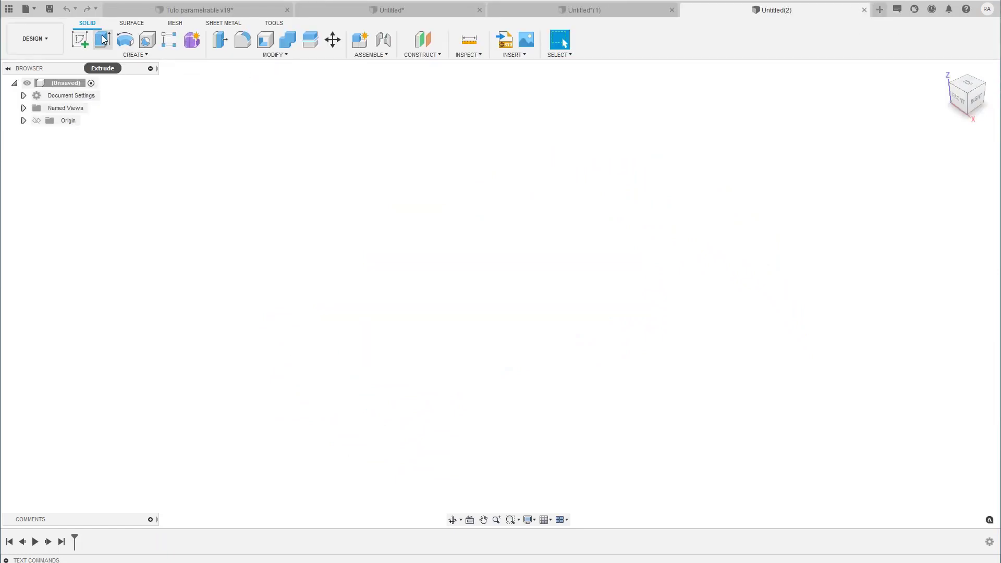
pyautogui.click(130, 55)
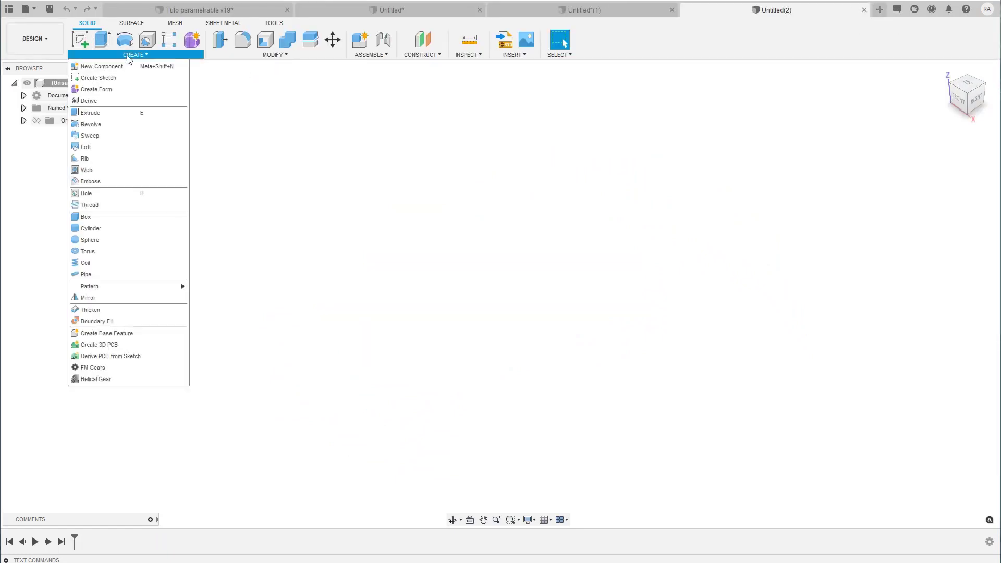
pyautogui.click(113, 216)
pyautogui.click(528, 311)
pyautogui.click(501, 293)
pyautogui.click(496, 452)
pyautogui.press('Return')
pyautogui.moveTo(495, 360); pyautogui.dragTo(489, 137)
# Create an upright solid cylinder on the middle of the box's upper face
pyautogui.click(125, 58)
pyautogui.click(93, 230)
pyautogui.click(494, 296)
pyautogui.click(494, 295)
pyautogui.click(489, 280)
pyautogui.press('Return')
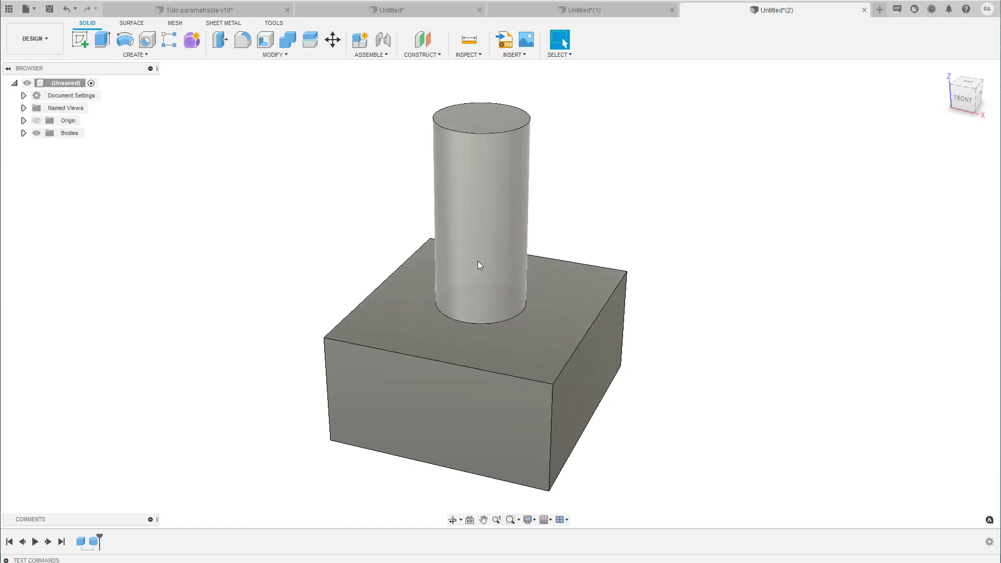
# Fillet the circular edge where the cylinder meets the box with a constant 10 mm radius
pyautogui.keyDown('shift'); pyautogui.moveTo(477, 260); pyautogui.dragTo(459, 171, button='middle'); pyautogui.keyUp('shift')
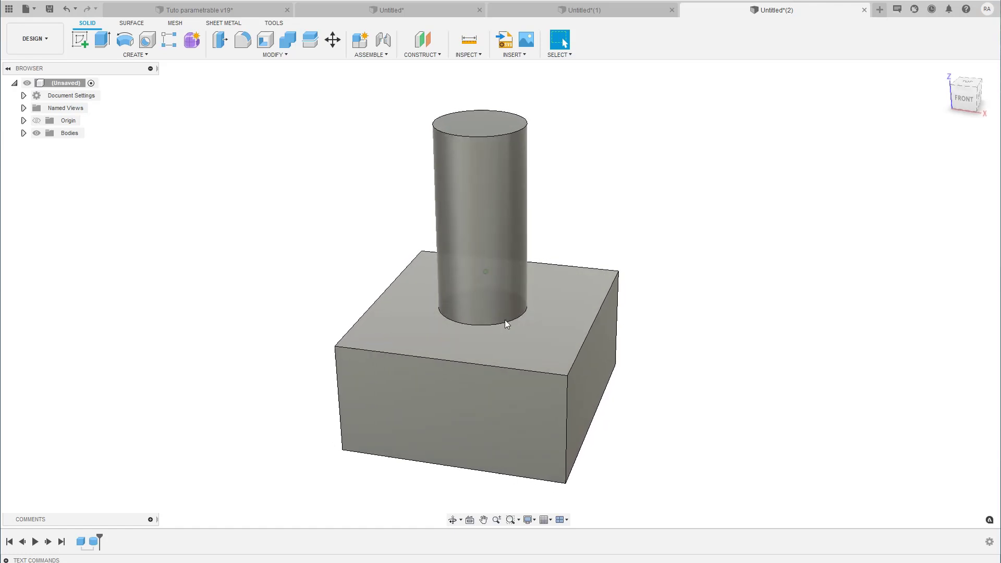
pyautogui.keyDown('shift'); pyautogui.moveTo(505, 320); pyautogui.dragTo(490, 270, button='middle'); pyautogui.keyUp('shift')
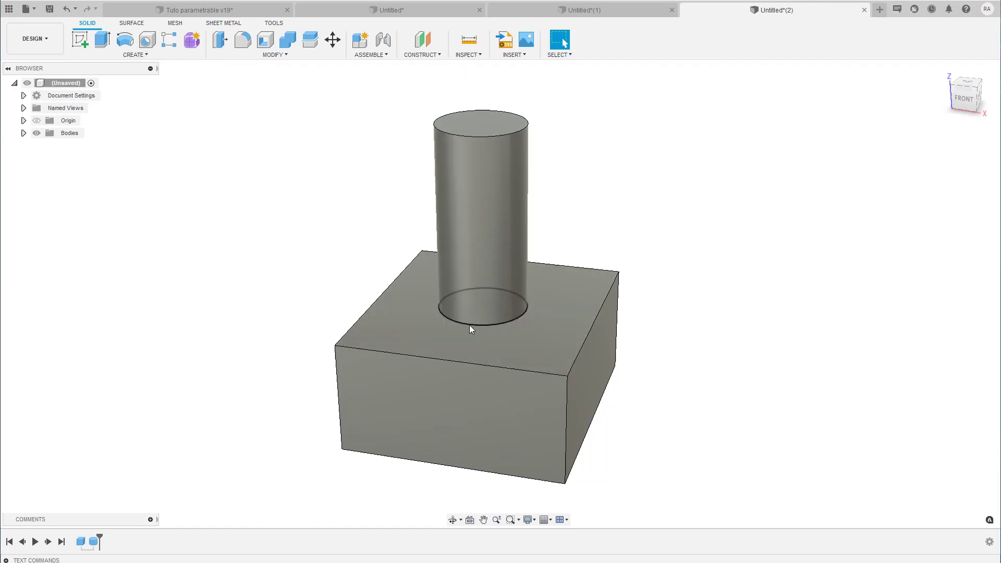
pyautogui.press('s')
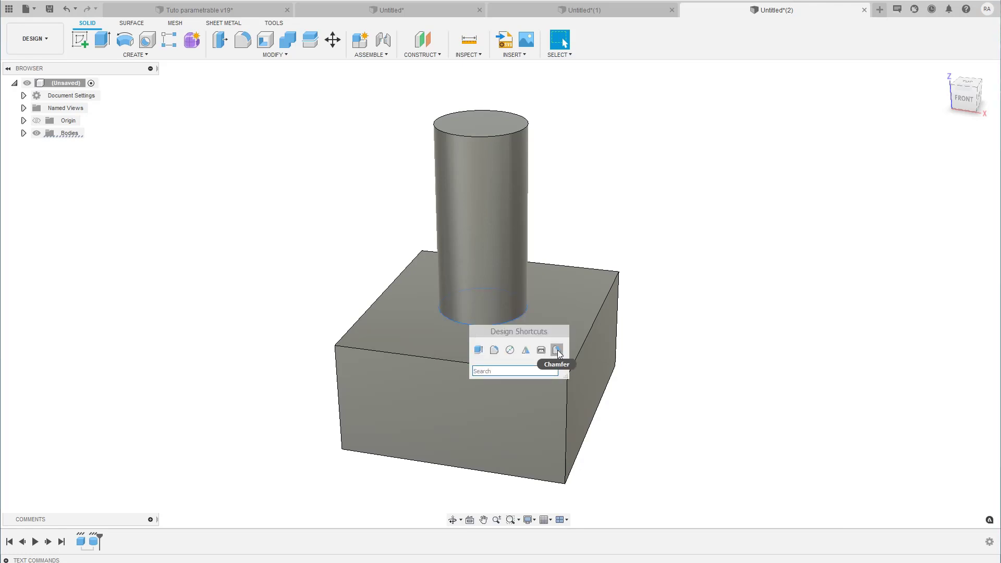
pyautogui.click(474, 321)
pyautogui.click(494, 350)
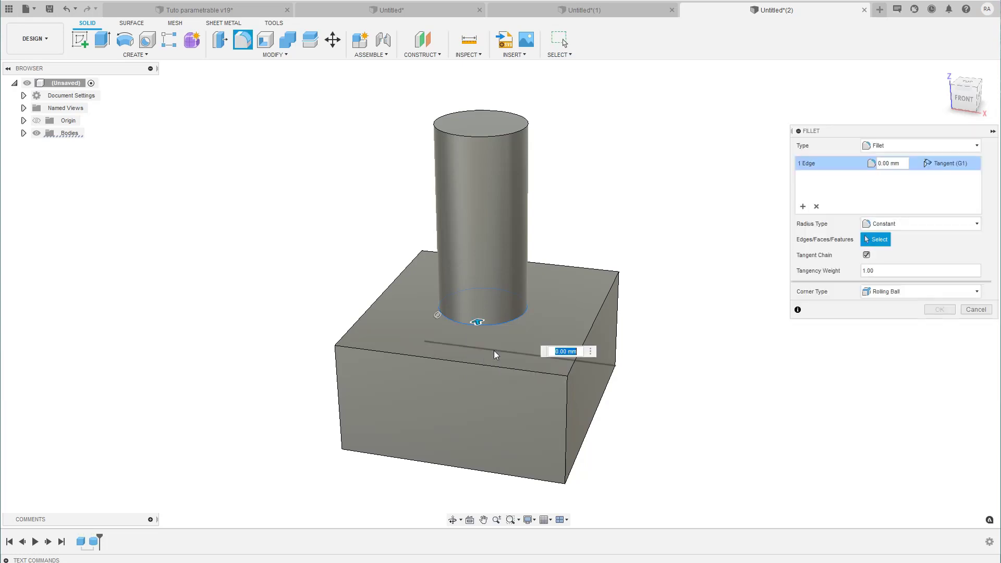
pyautogui.write('5')
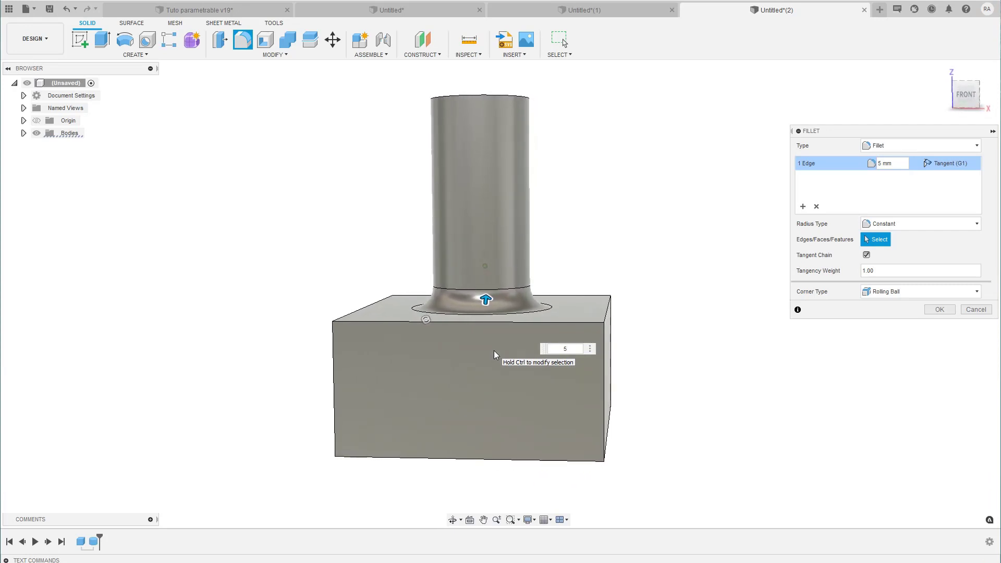
pyautogui.press('BackSpace')
pyautogui.write('10')
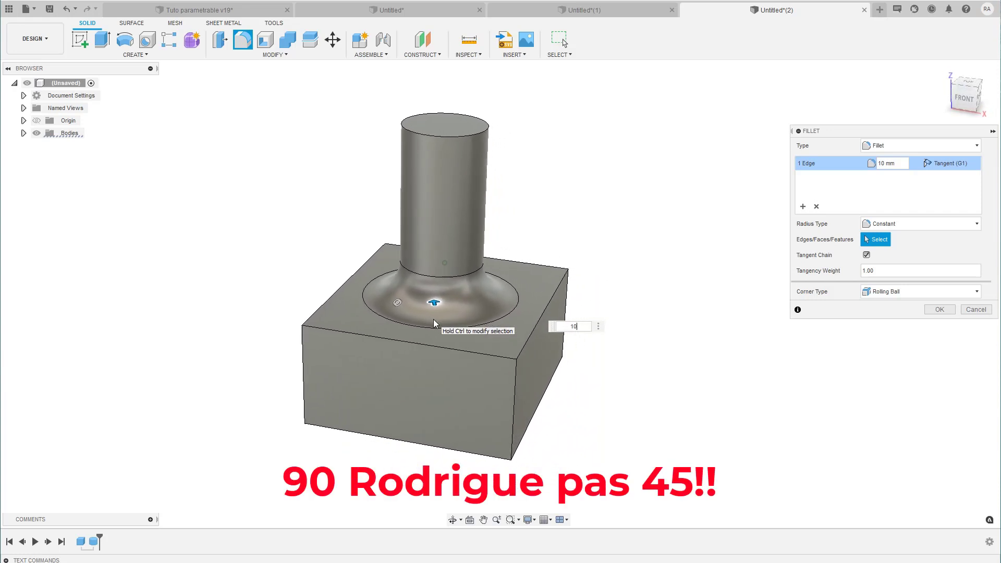
pyautogui.press('Return')
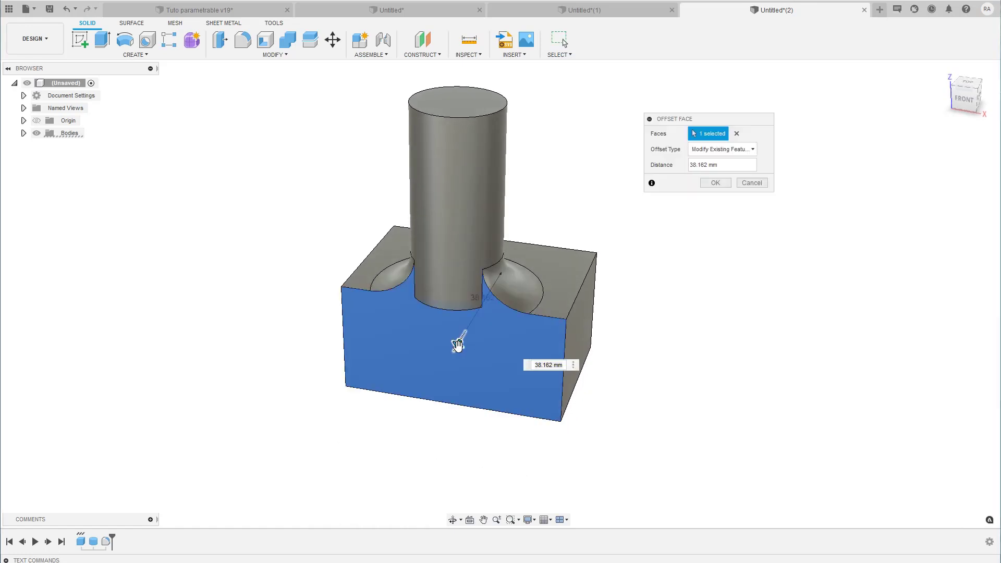
# Offset the box's front face as a change to its existing feature, with a distance of about 53.5 mm
pyautogui.moveTo(458, 347); pyautogui.dragTo(425, 377)
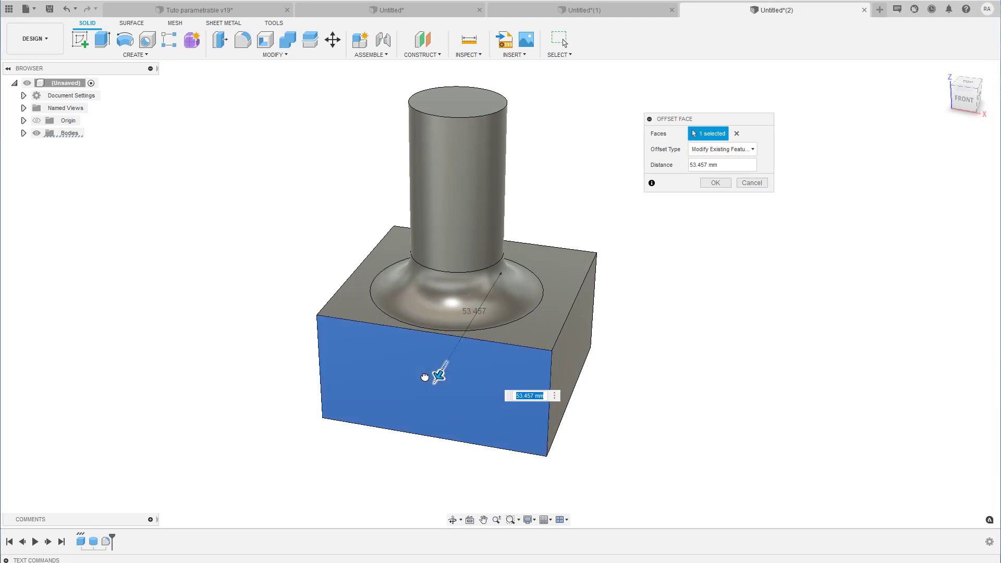
pyautogui.press('Return')
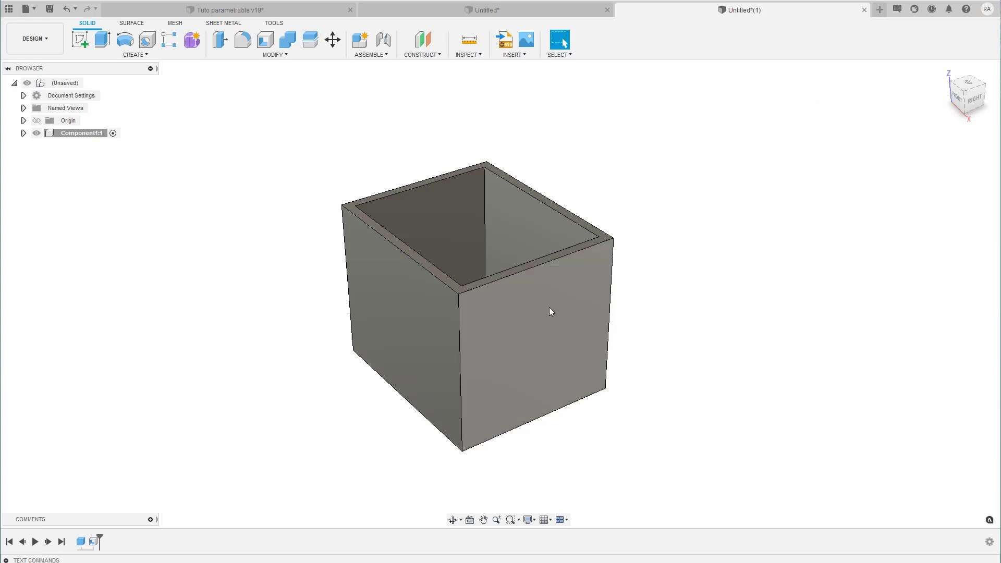
# Look over the hollow open-top box in the other untitled design and switch to PrusaSlicer
pyautogui.scroll(3, 340, 352)
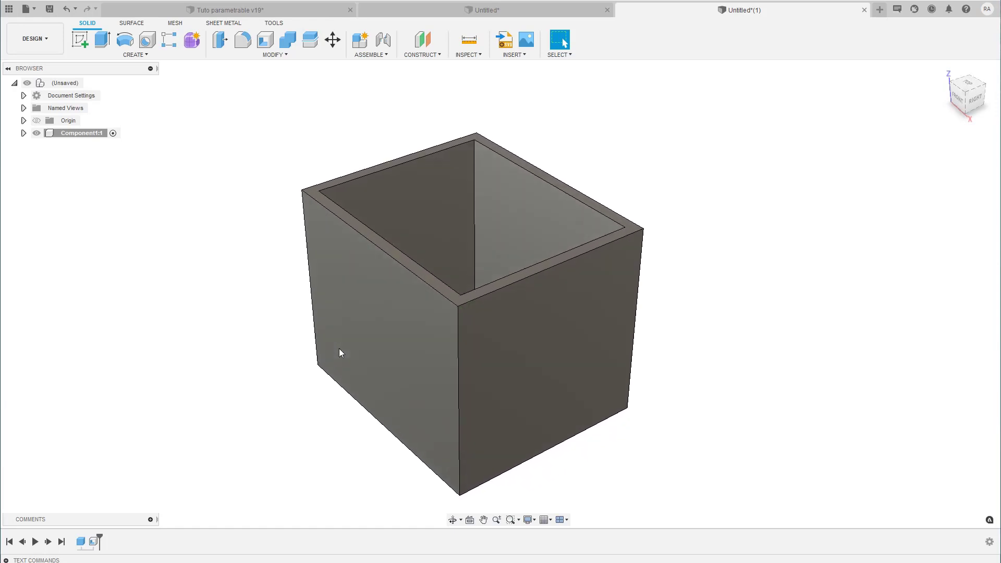
pyautogui.scroll(-3, 340, 353)
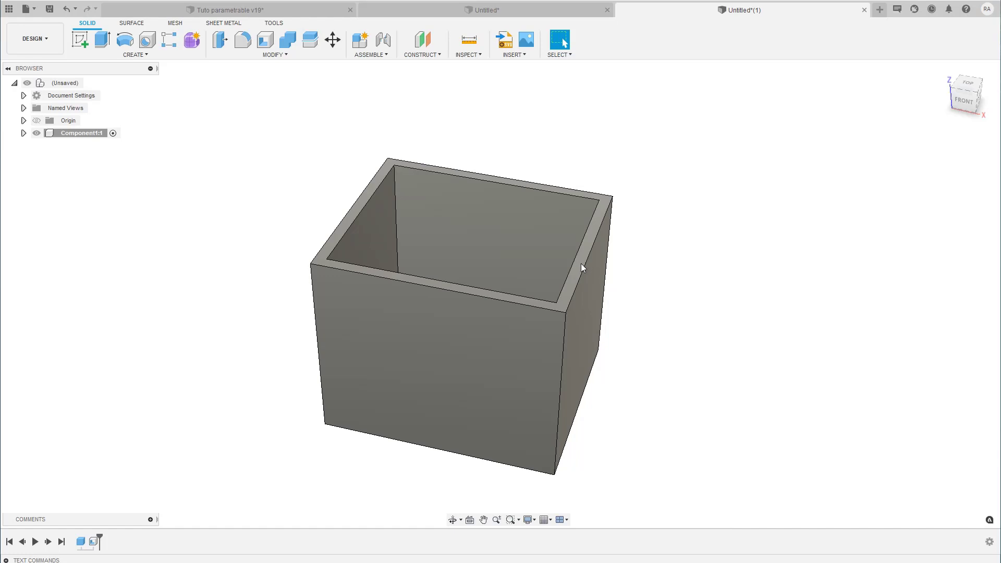
pyautogui.hotkey('alt', 'Tab')
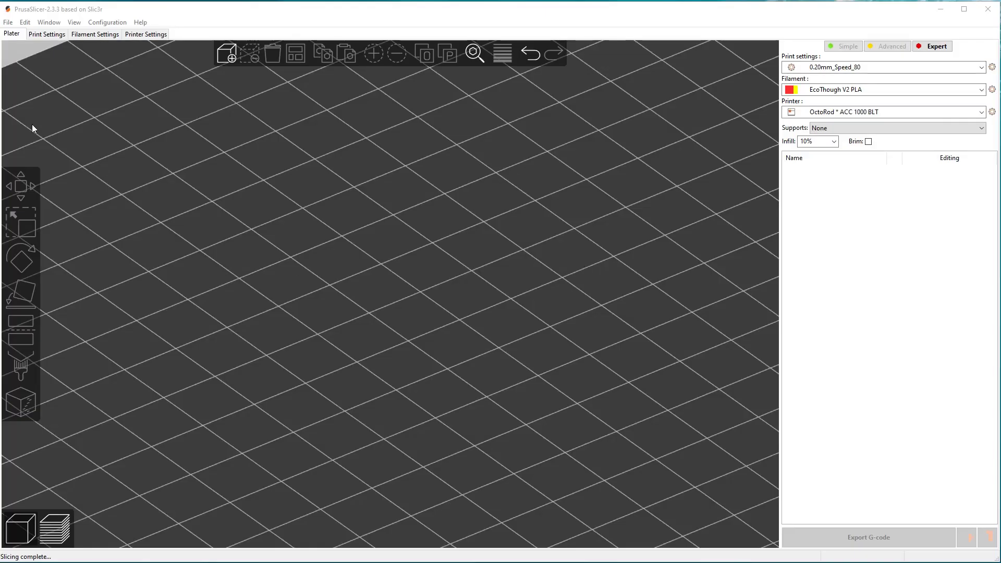
# Review the extrusion widths in the advanced print settings alongside the nozzle line-width model
pyautogui.click(52, 34)
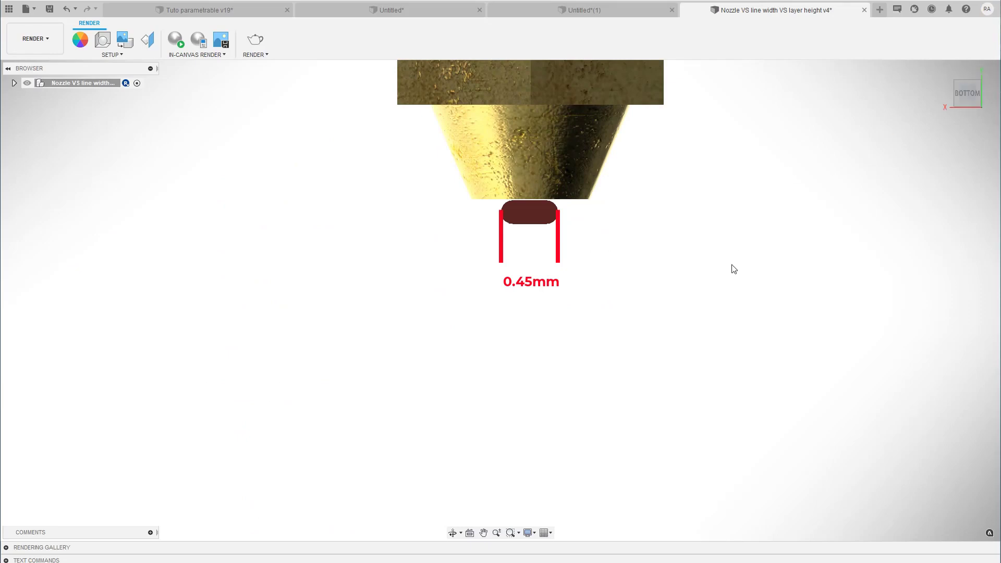
pyautogui.click(968, 94)
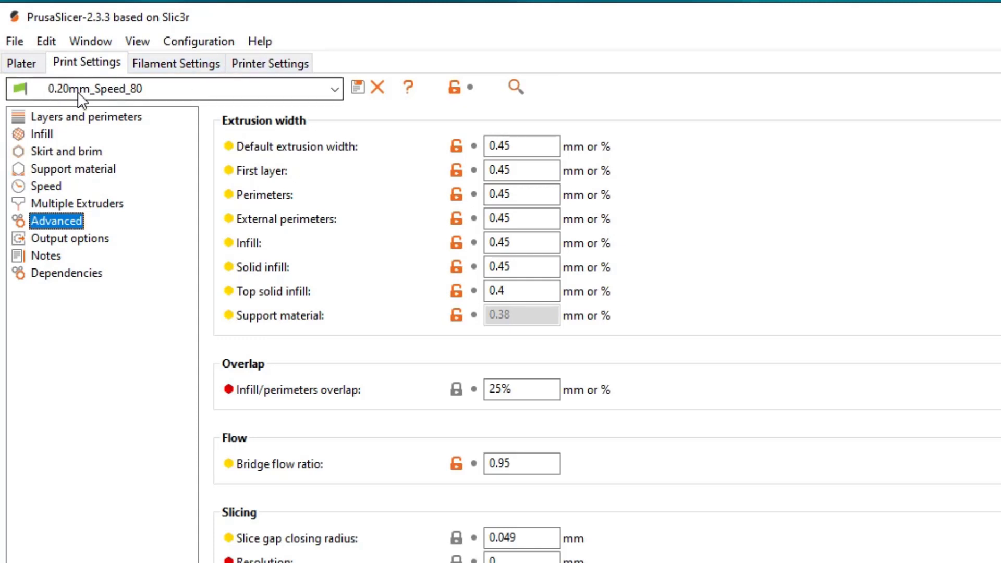
pyautogui.moveTo(500, 147)
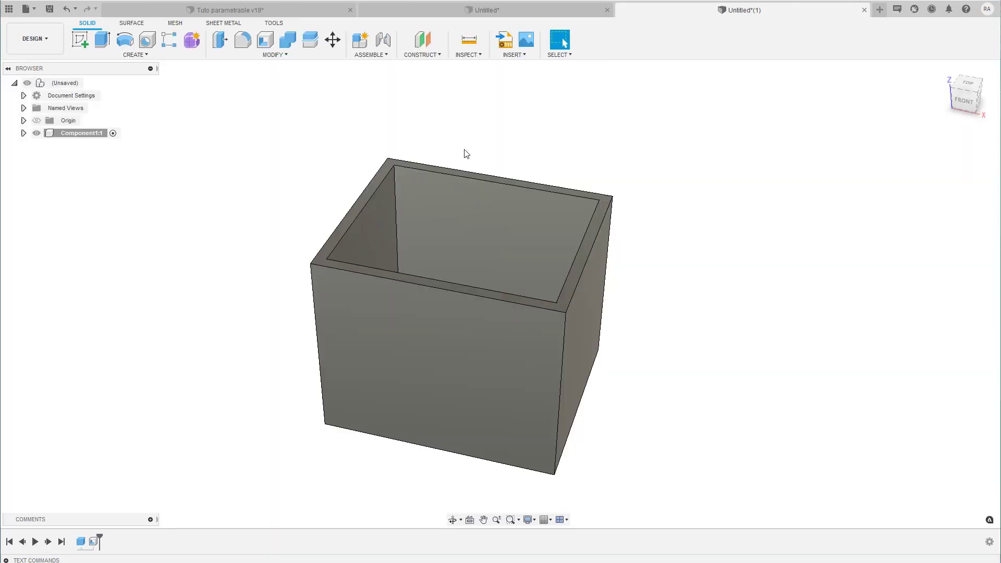
# Open the hollow box's shell feature for editing
pyautogui.click(396, 244)
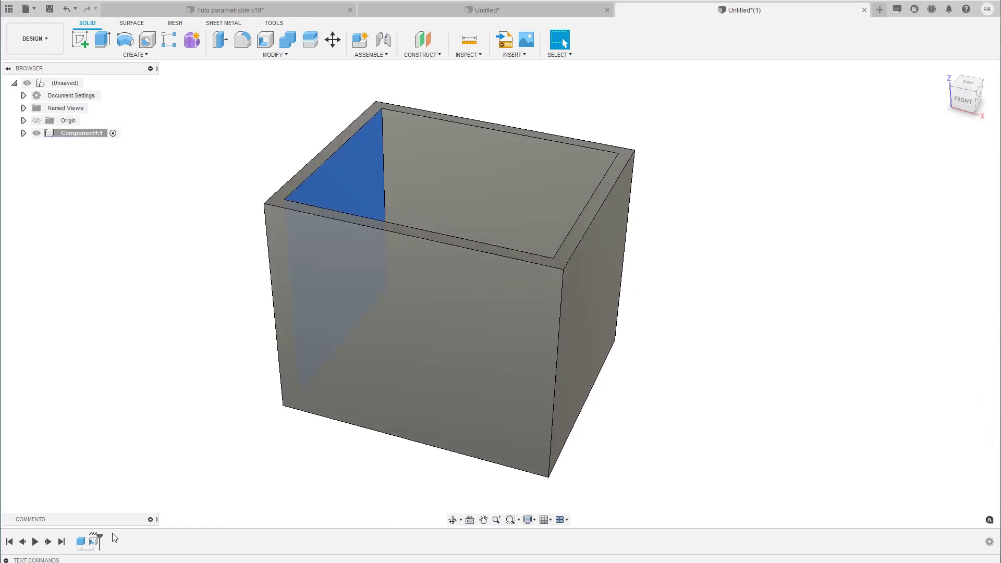
pyautogui.click(94, 542)
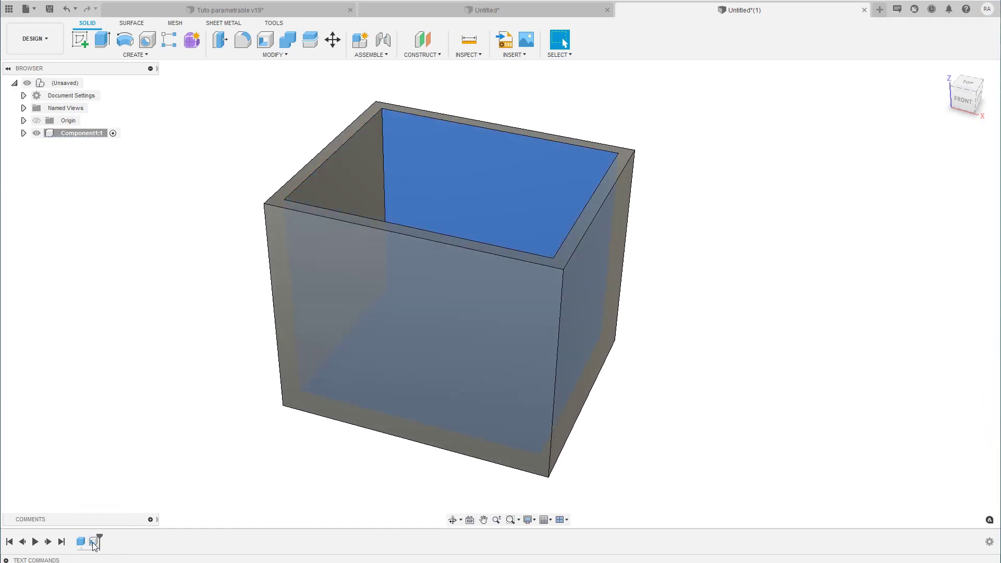
pyautogui.click(94, 542)
pyautogui.rightClick(94, 543)
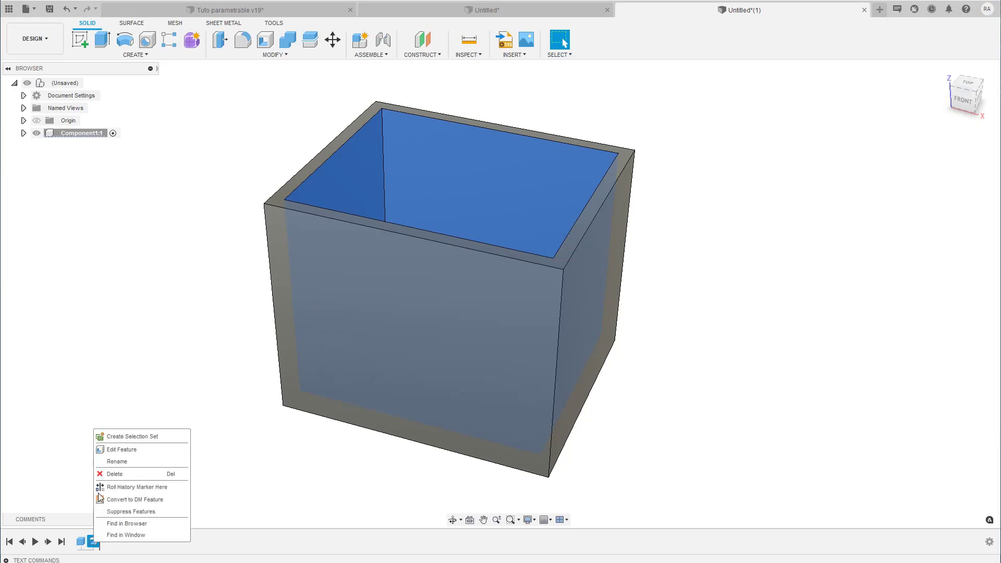
pyautogui.click(103, 451)
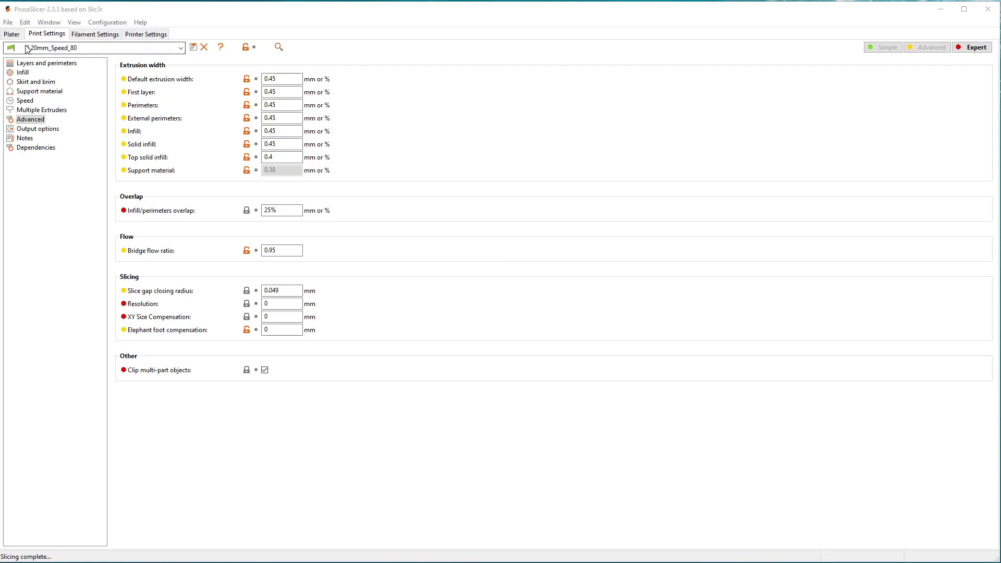
# Load Box1mm.stl onto the empty print bed and slice it to inspect the layers of its walls
pyautogui.click(12, 34)
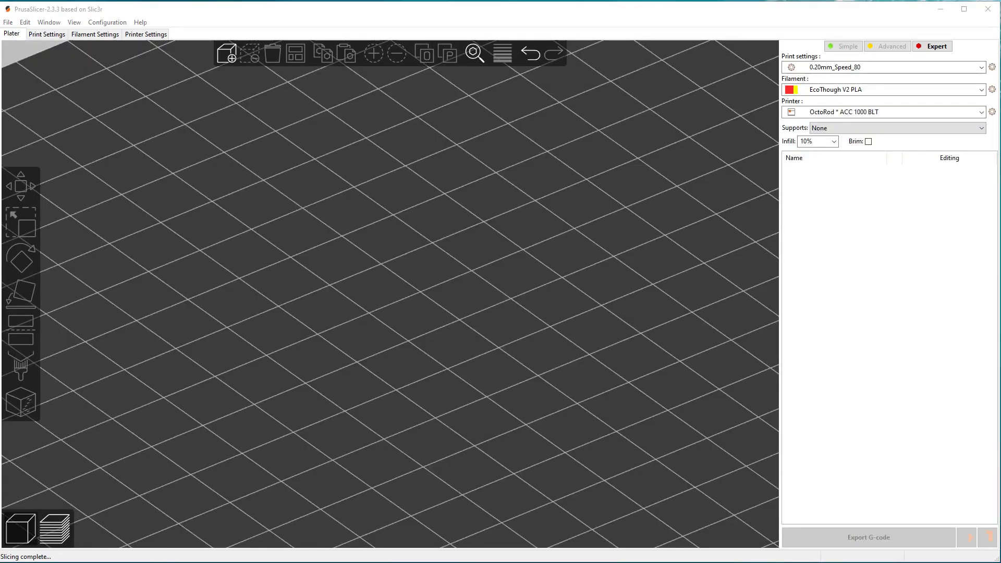
pyautogui.moveTo(999, 303); pyautogui.dragTo(388, 317)
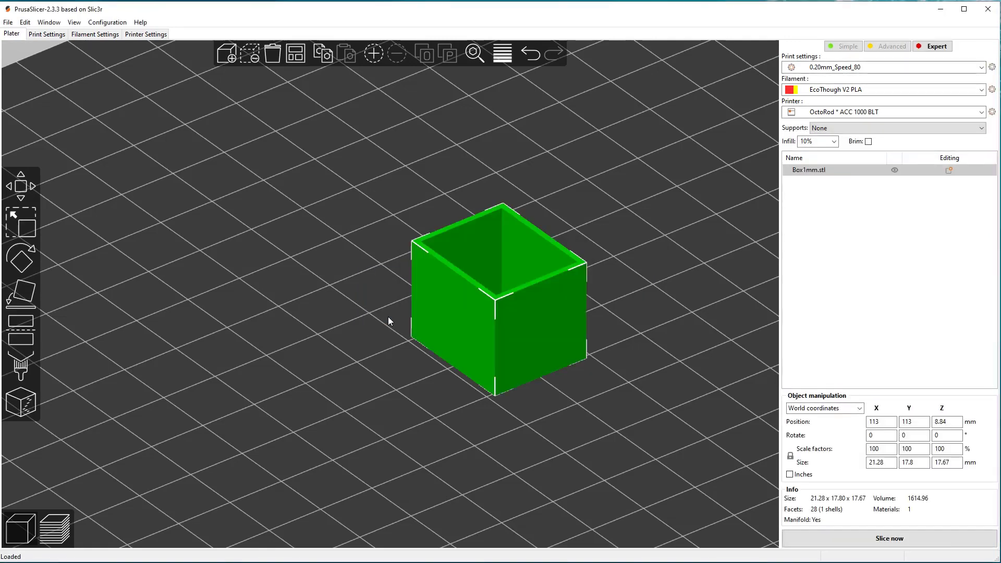
pyautogui.hotkey('ctrl', 'r')
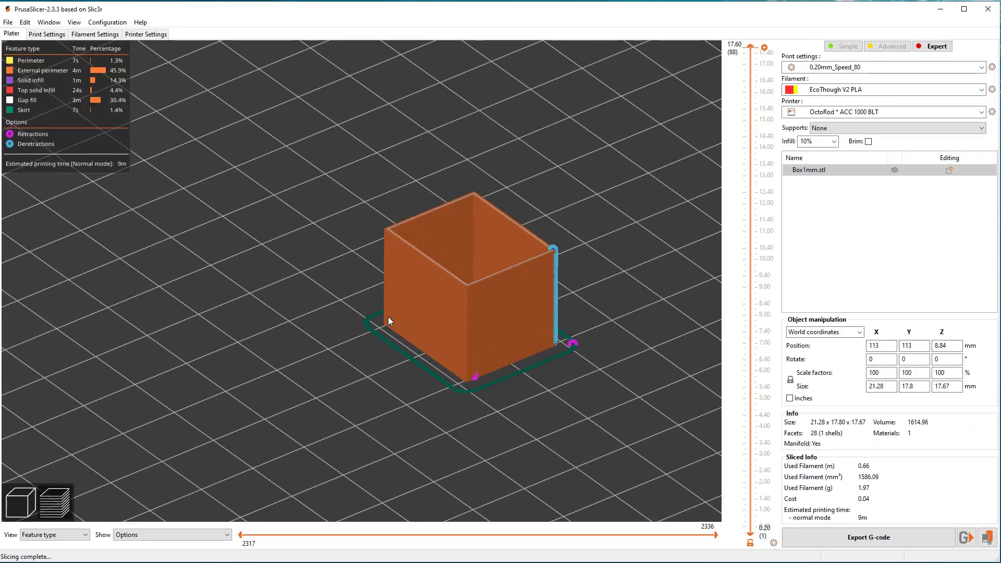
pyautogui.scroll(5, 515, 286)
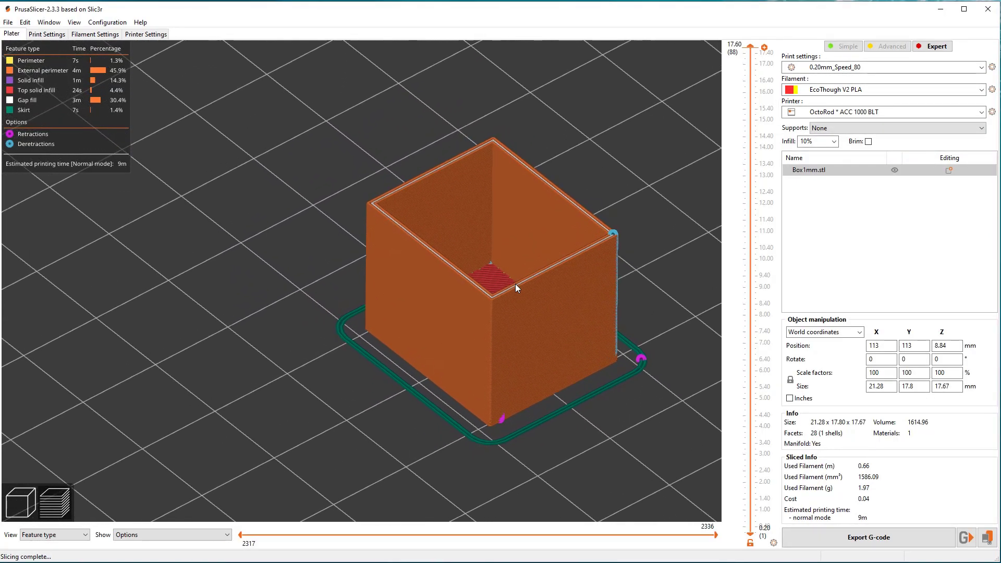
pyautogui.scroll(8, 515, 286)
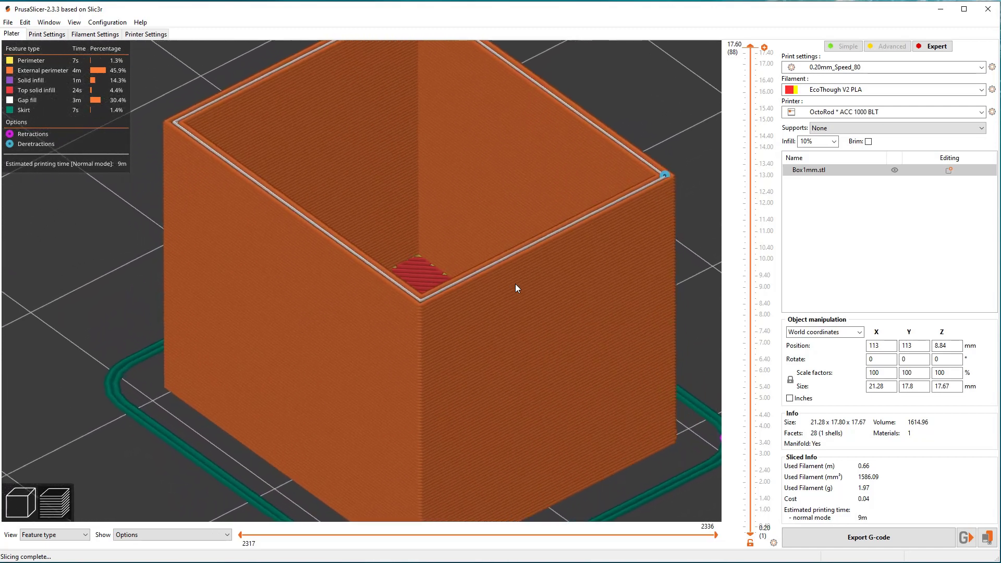
pyautogui.scroll(4, 516, 284)
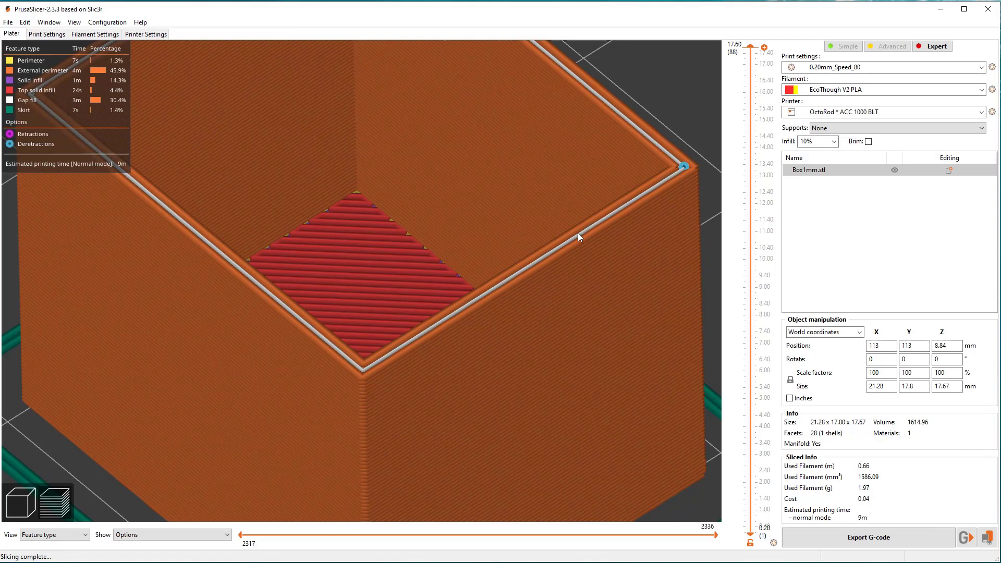
pyautogui.scroll(-5, 578, 236)
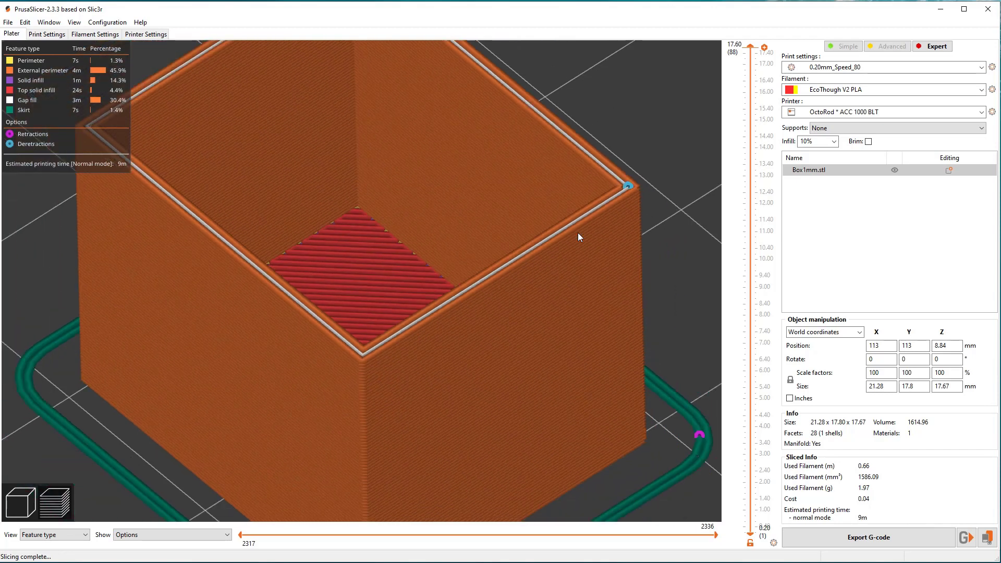
# Switch to Fusion 360 and set the box shell's inside thickness to 0.9 mm
pyautogui.hotkey('alt', 'Tab')
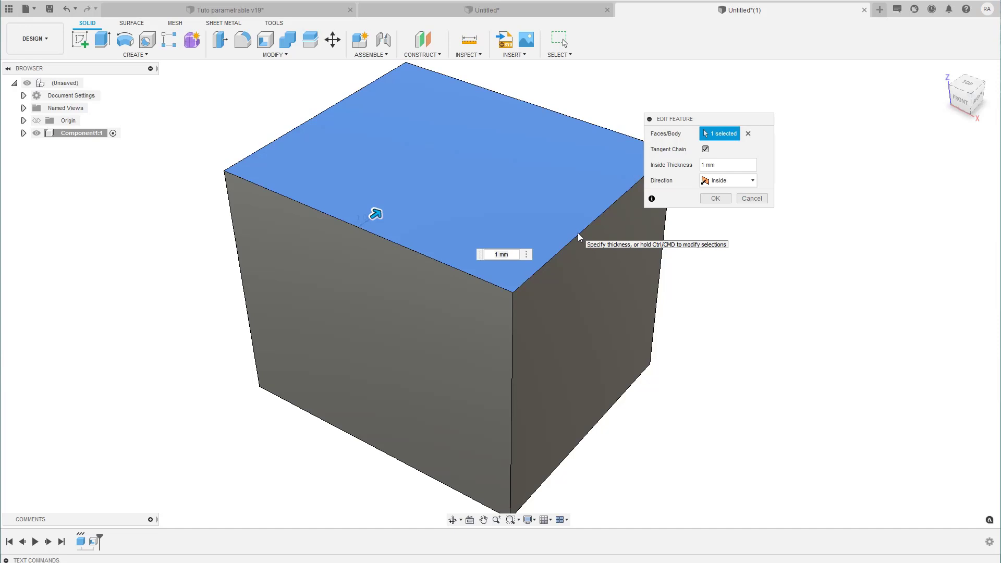
pyautogui.doubleClick(497, 255)
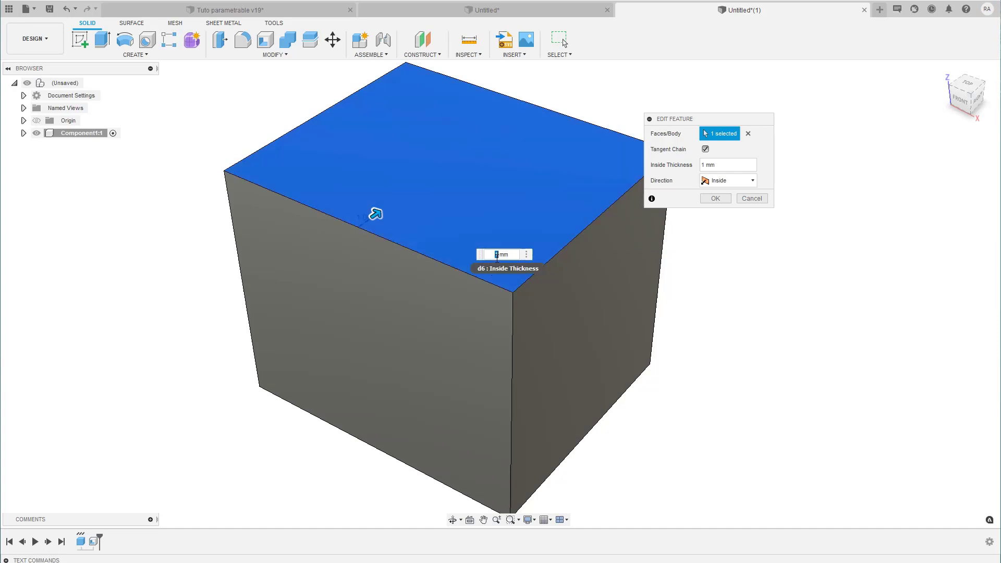
pyautogui.write('.9')
pyautogui.press('Return')
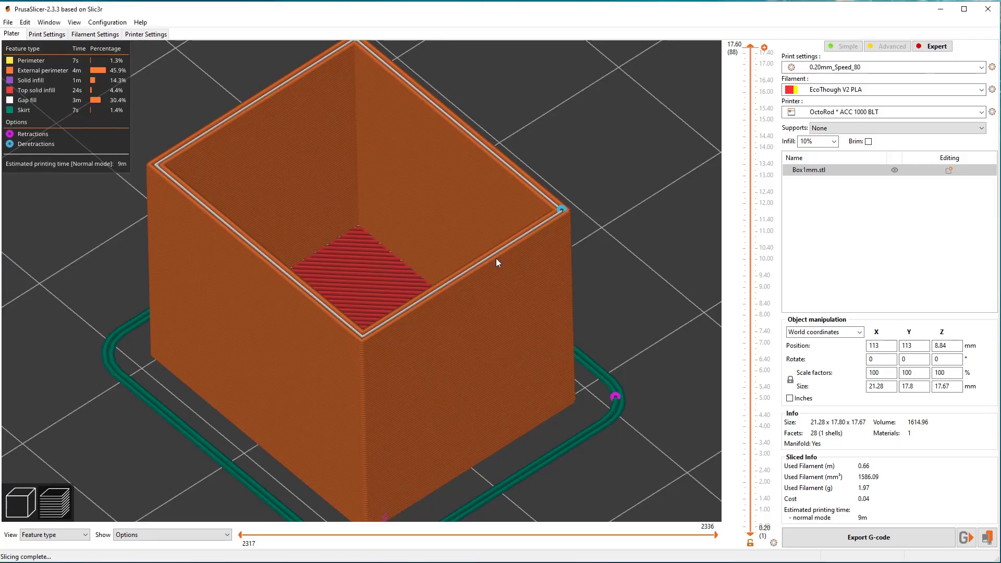
# Delete Box1mm.stl from the print bed and load the next model in its place for preview
pyautogui.press('Tab')
pyautogui.click(496, 259)
pyautogui.press('Delete')
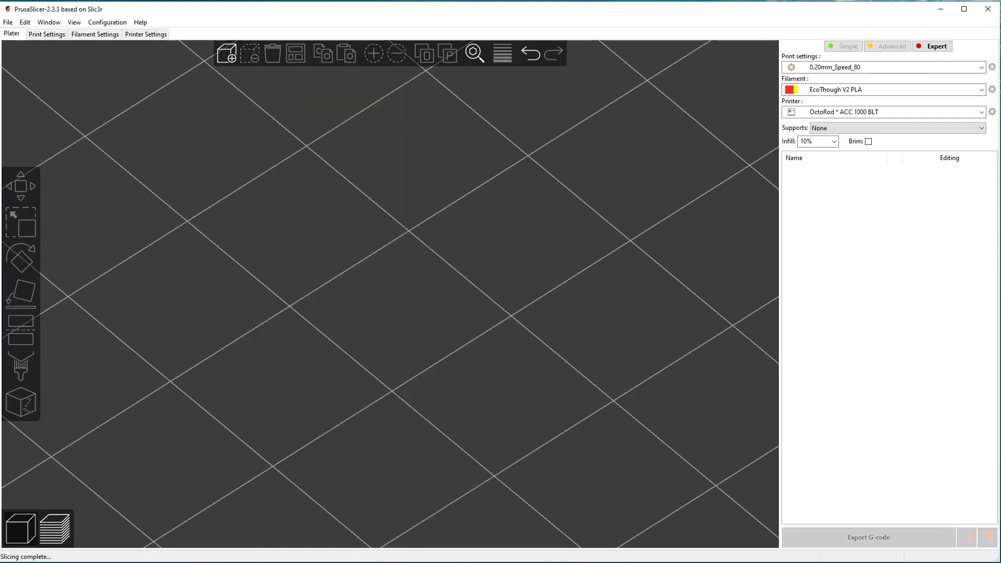
pyautogui.moveTo(389, 288); pyautogui.dragTo(389, 289)
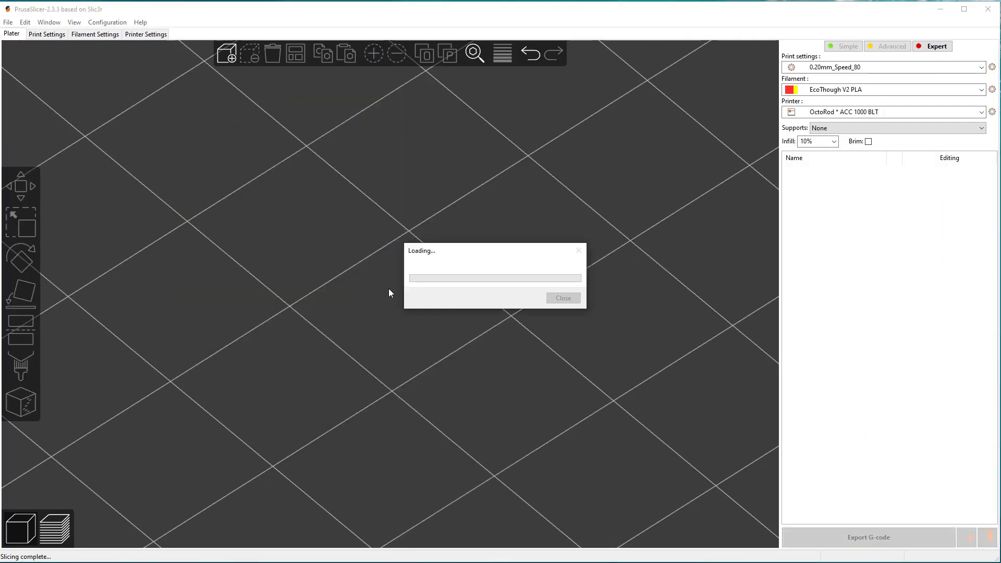
pyautogui.press('Tab')
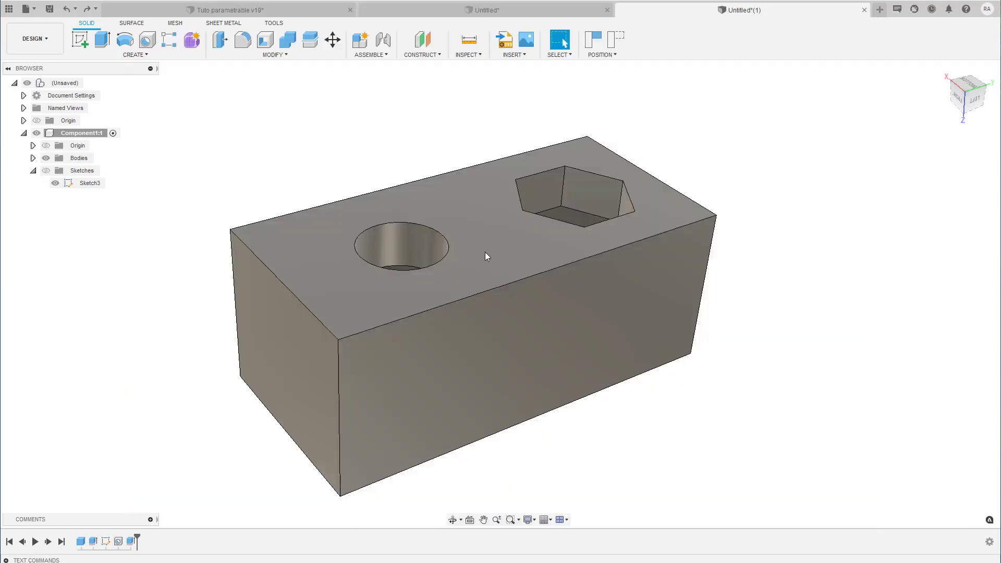
# Examine the block's round and hexagonal recesses, and preview the sliced Holes.stl up to the 5.20 mm layer
pyautogui.scroll(-3, 485, 252)
pyautogui.keyDown('shift'); pyautogui.moveTo(485, 252); pyautogui.dragTo(486, 252, button='middle'); pyautogui.keyUp('shift')
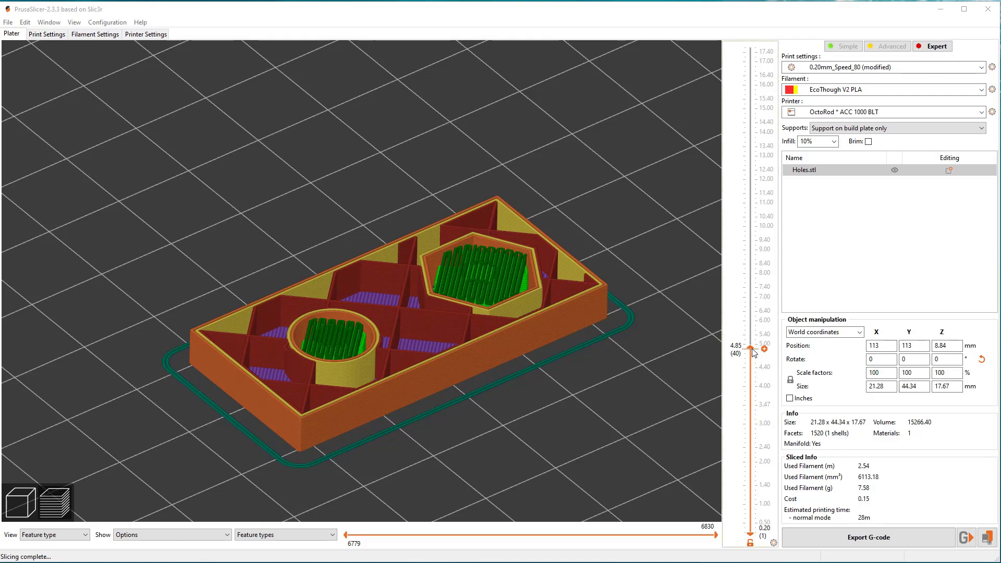
pyautogui.moveTo(752, 348)
pyautogui.mouseDown()
pyautogui.moveTo(754, 143)
pyautogui.moveTo(761, 345)
pyautogui.mouseUp()
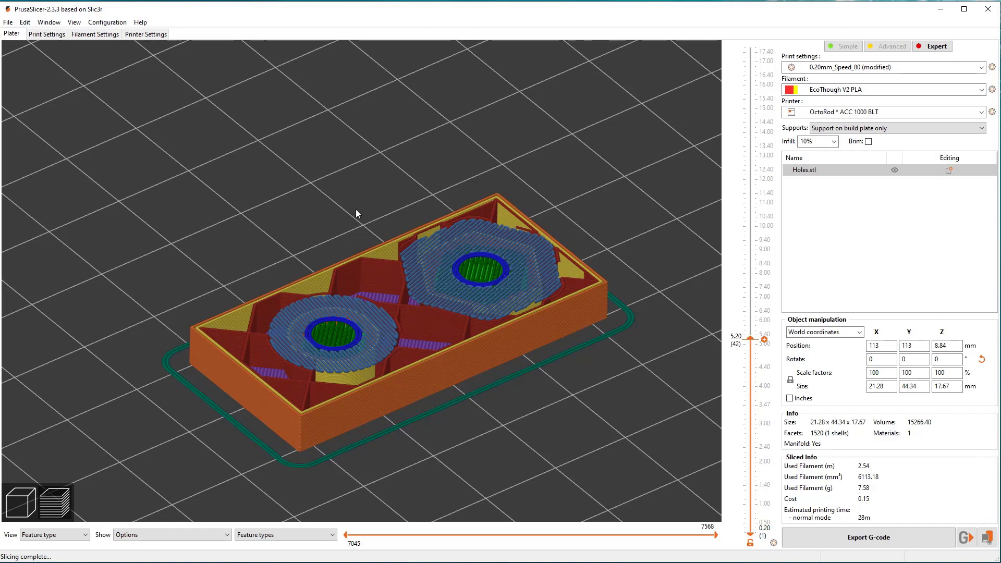
# Switch to Fusion 360, start a sketch on the hexagonal recess's floor while capturing the component position, and hide Sketch3
pyautogui.hotkey('alt', 'Tab')
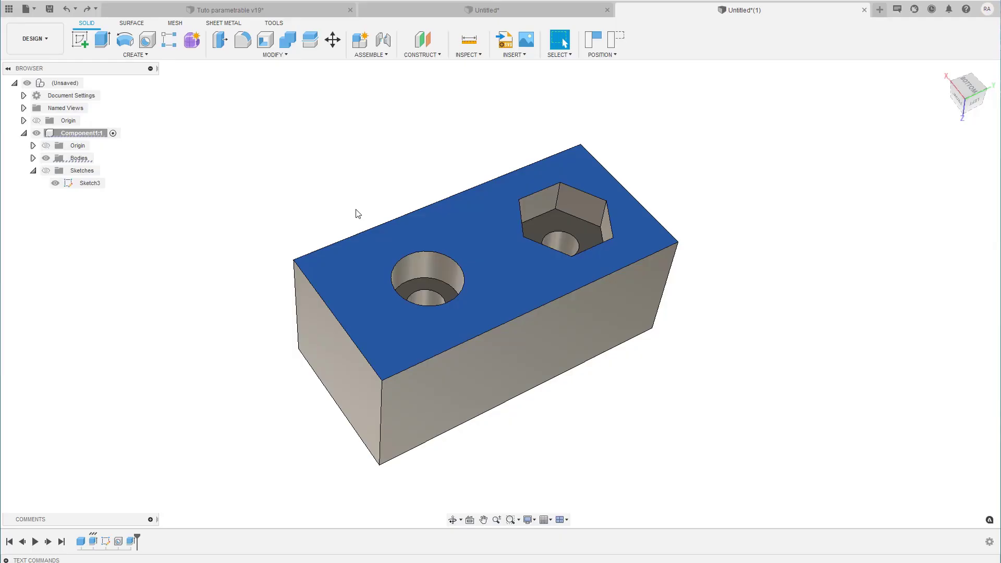
pyautogui.click(324, 205)
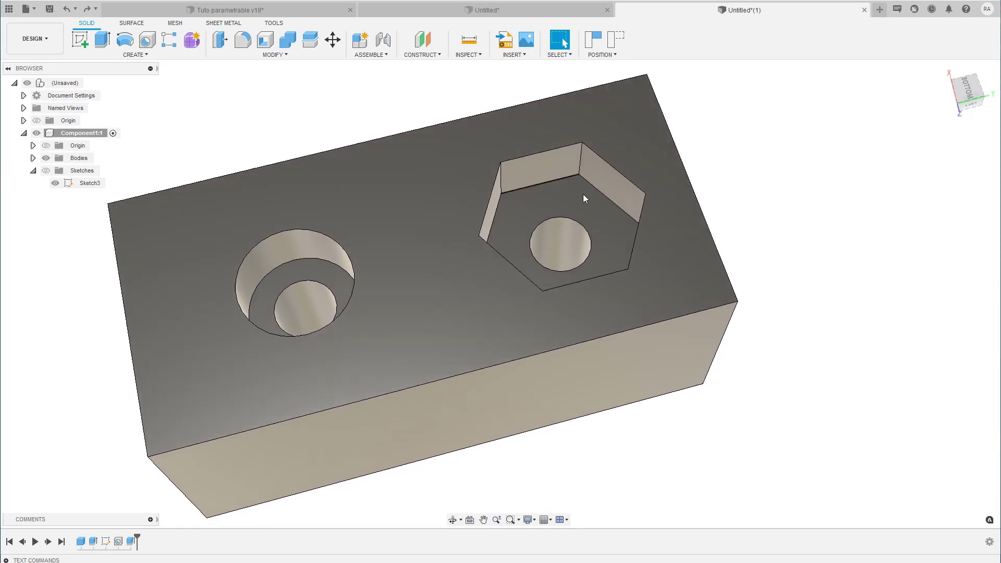
pyautogui.click(589, 206)
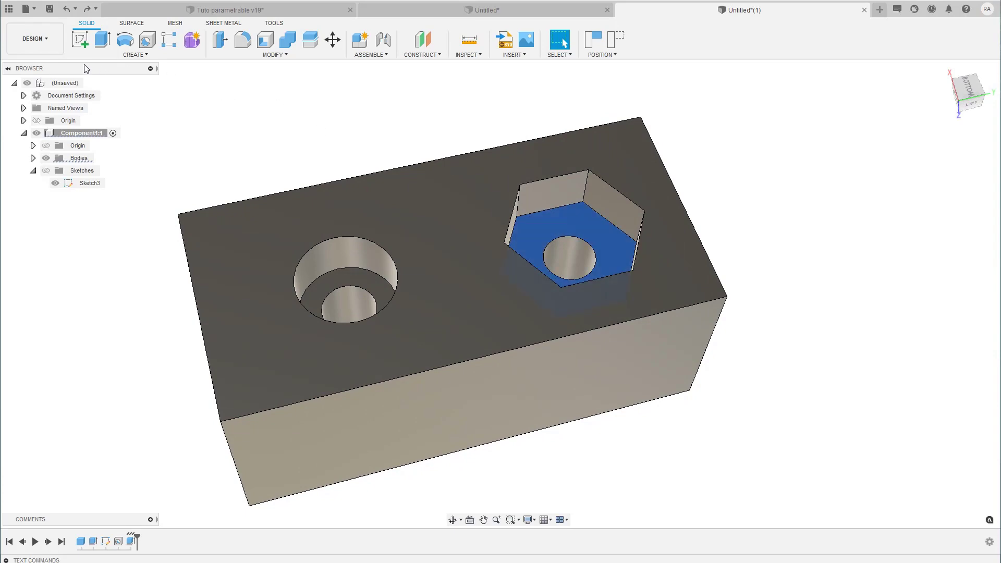
pyautogui.click(83, 33)
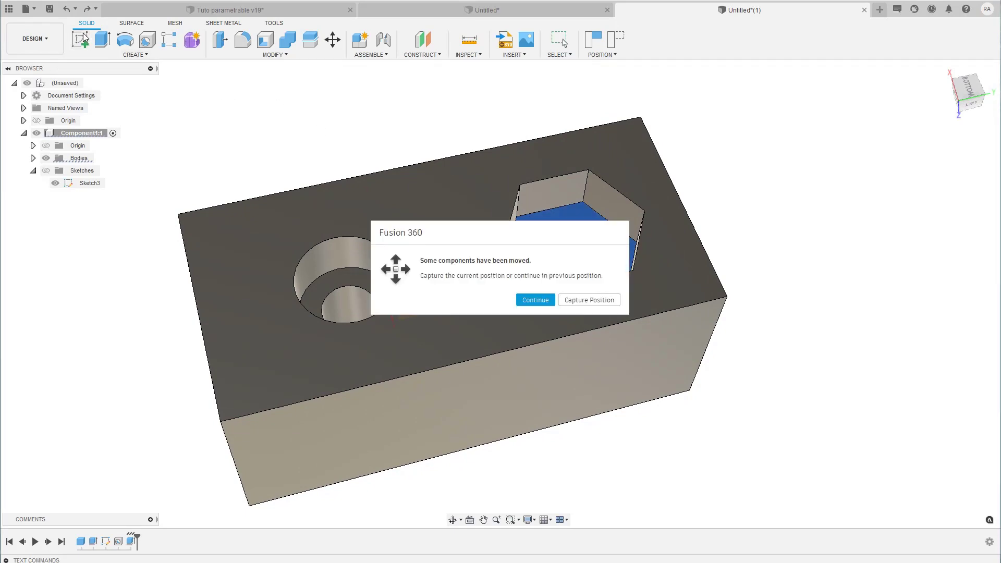
pyautogui.click(577, 300)
pyautogui.keyDown('shift'); pyautogui.moveTo(577, 300); pyautogui.dragTo(208, 241, button='middle'); pyautogui.keyUp('shift')
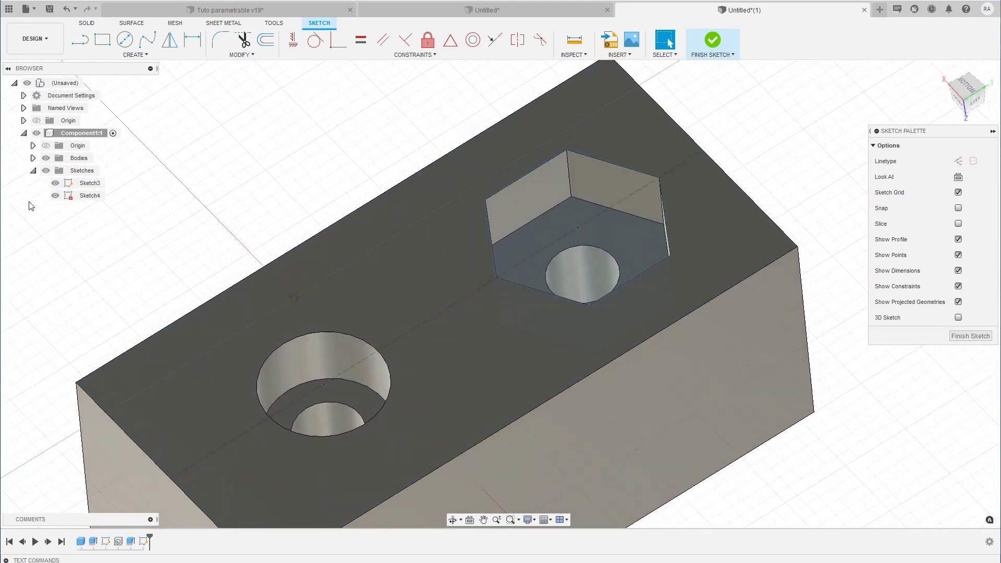
pyautogui.click(54, 183)
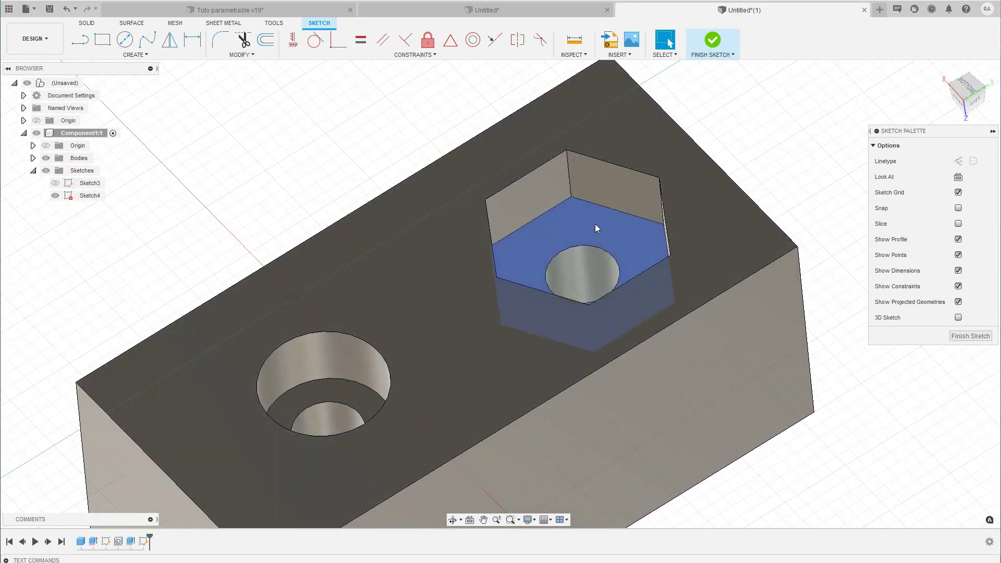
# Extrude the circular hole profile on the hexagonal recess's floor by a distance of -4 mm to close the hole
pyautogui.keyDown('shift'); pyautogui.moveTo(597, 227); pyautogui.dragTo(598, 266, button='middle'); pyautogui.keyUp('shift')
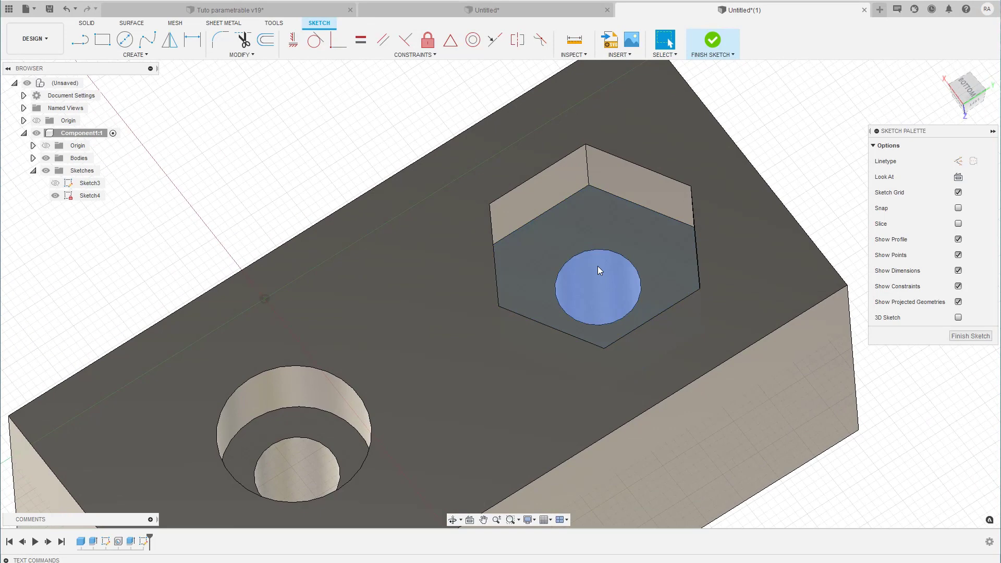
pyautogui.click(608, 269)
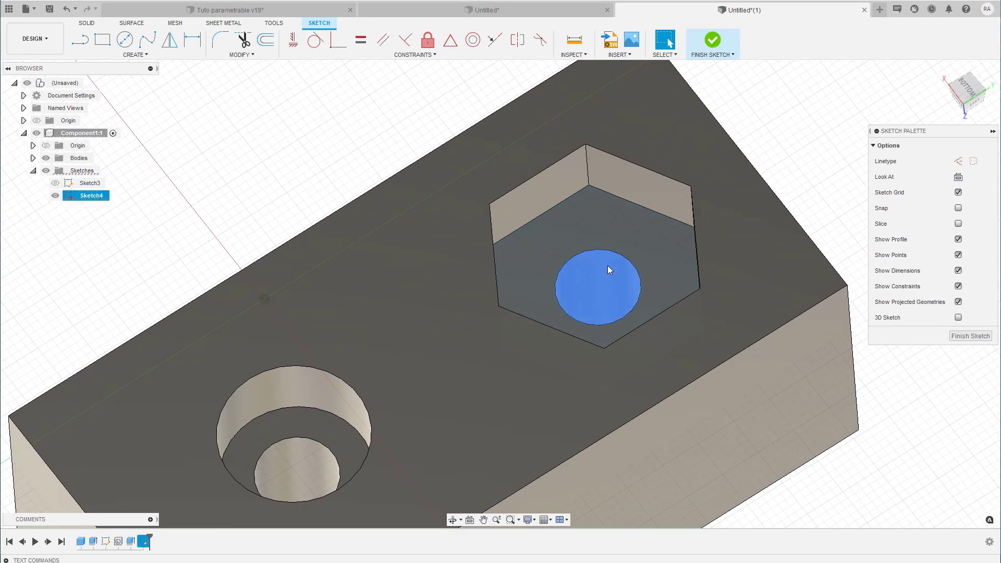
pyautogui.press('e')
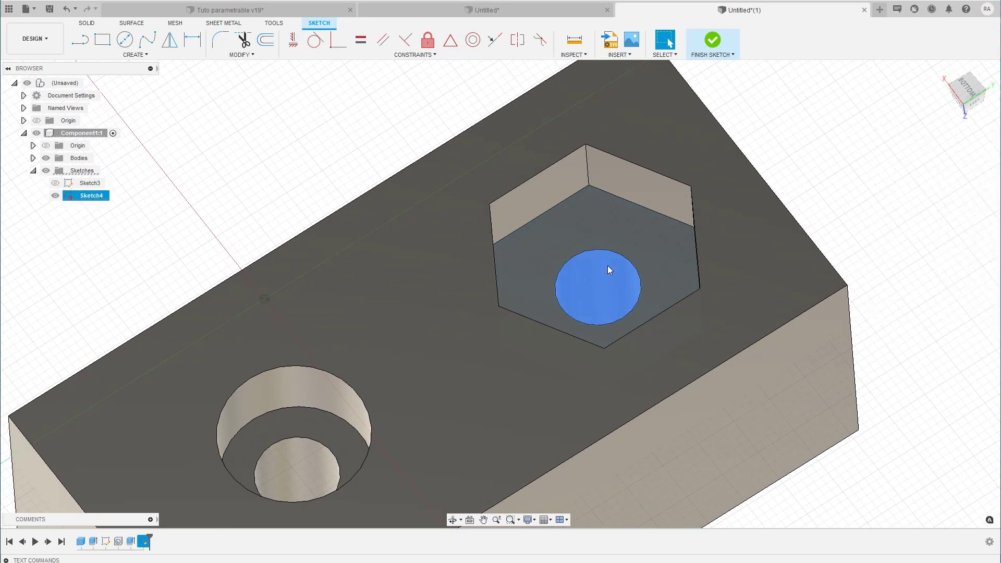
pyautogui.keyDown('shift'); pyautogui.moveTo(608, 268); pyautogui.dragTo(604, 320, button='middle'); pyautogui.keyUp('shift')
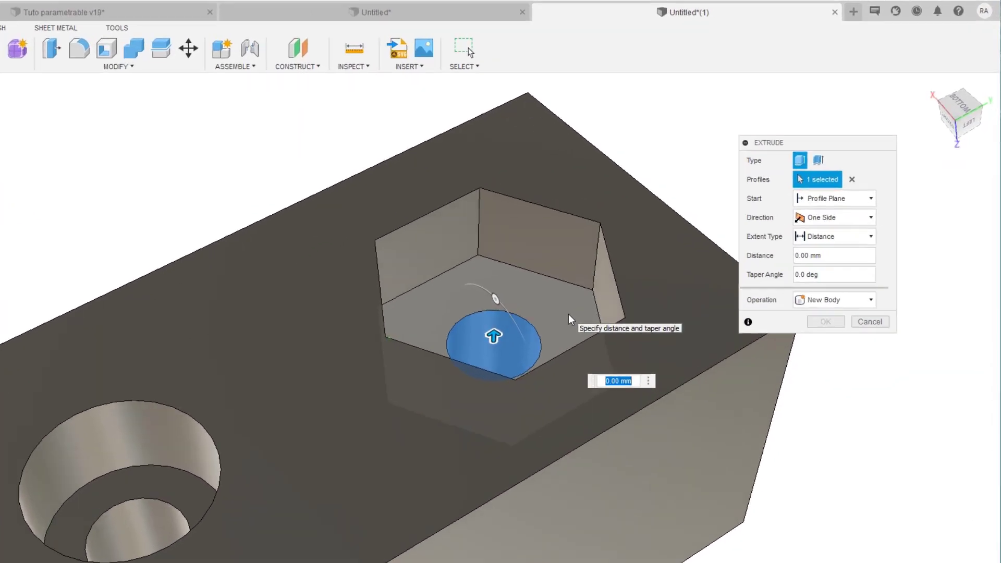
pyautogui.write('-')
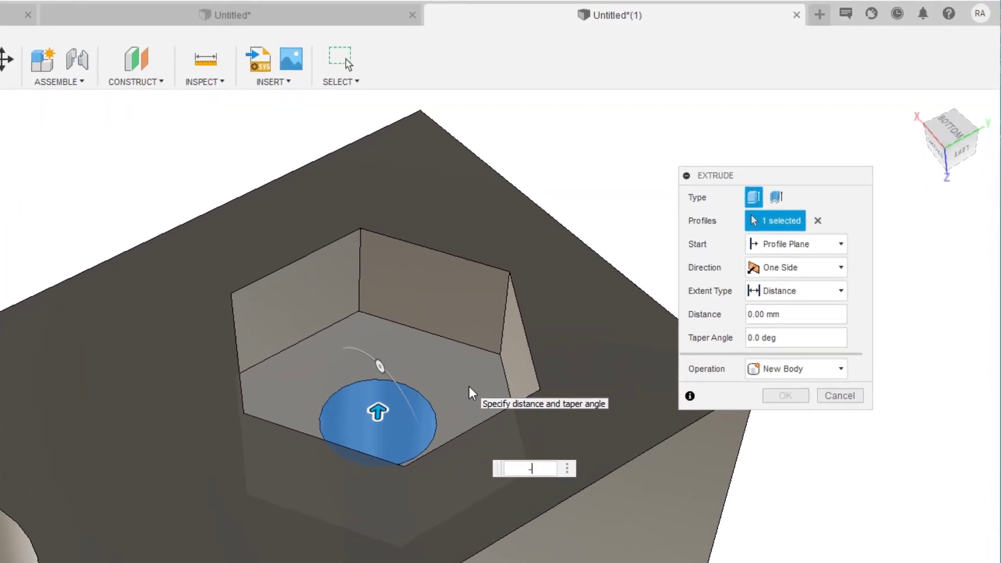
pyautogui.write('4')
pyautogui.press('Return')
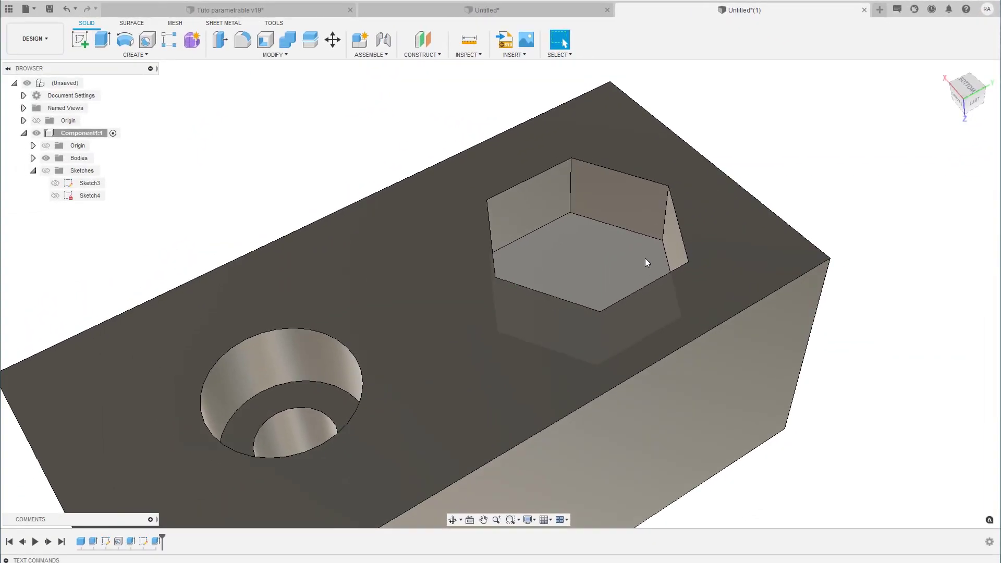
pyautogui.scroll(-2, 557, 323)
pyautogui.scroll(2, 557, 322)
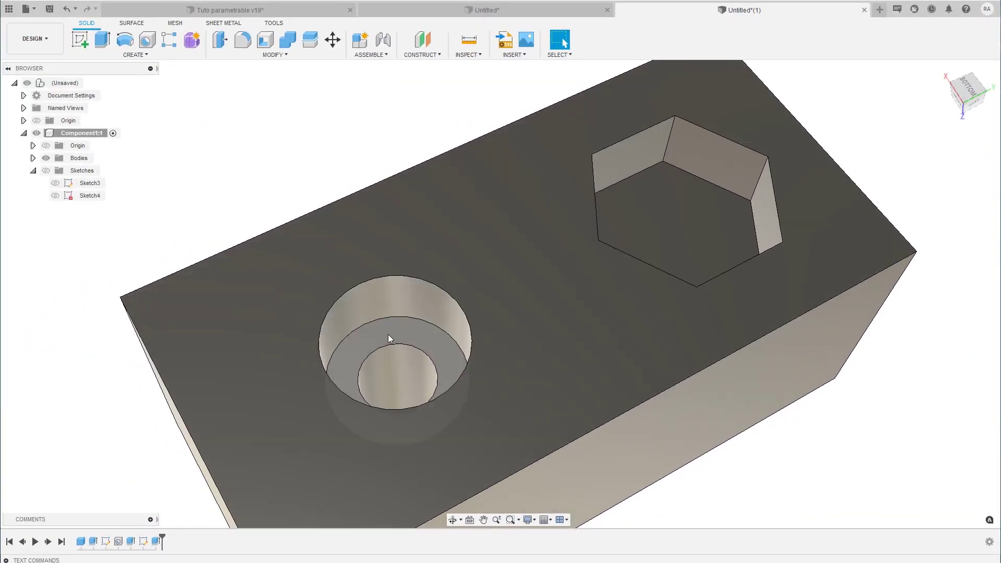
# Start a sketch on the circular recess's floor and extrude the circular hole profile by a negative distance to close the hole
pyautogui.click(388, 338)
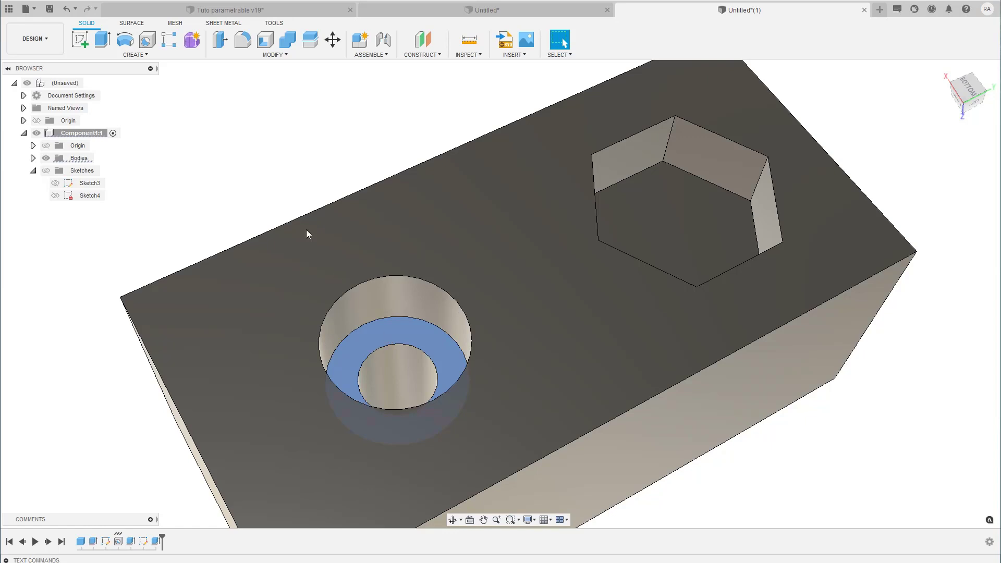
pyautogui.click(84, 44)
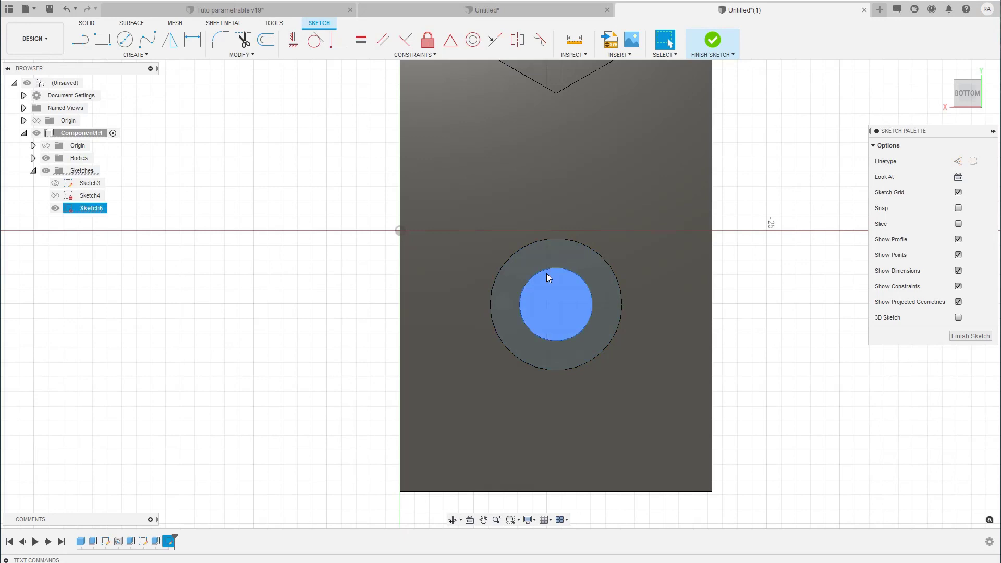
pyautogui.write('etch4')
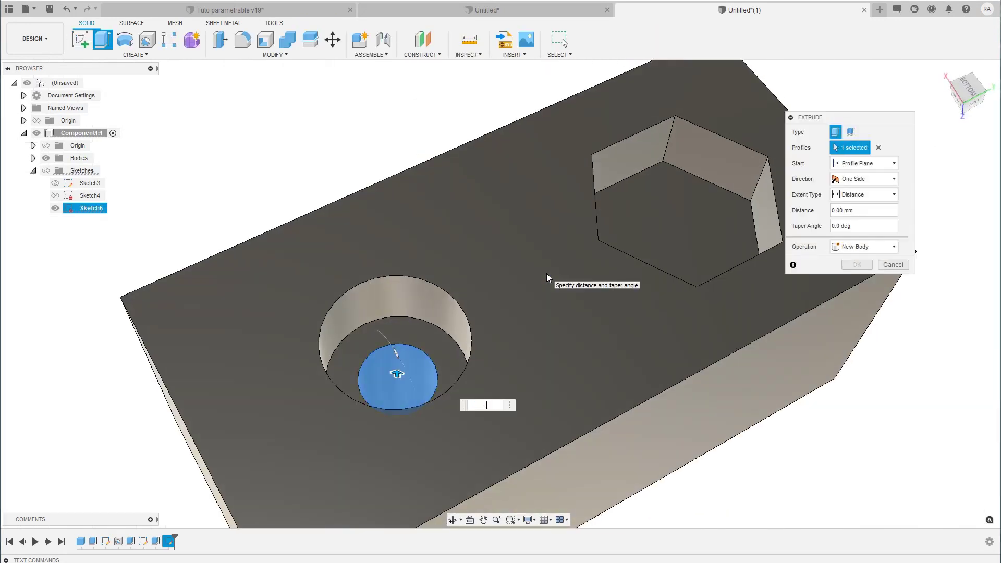
pyautogui.press('Return')
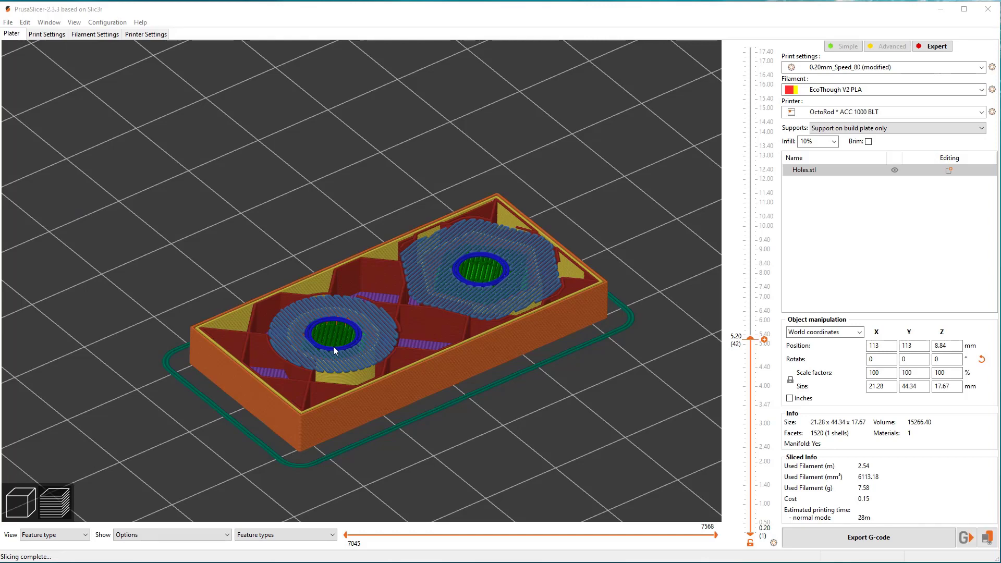
# Switch to PrusaSlicer, delete Holes.stl from the print bed, and load Holes2.stl in its place
pyautogui.press('Tab')
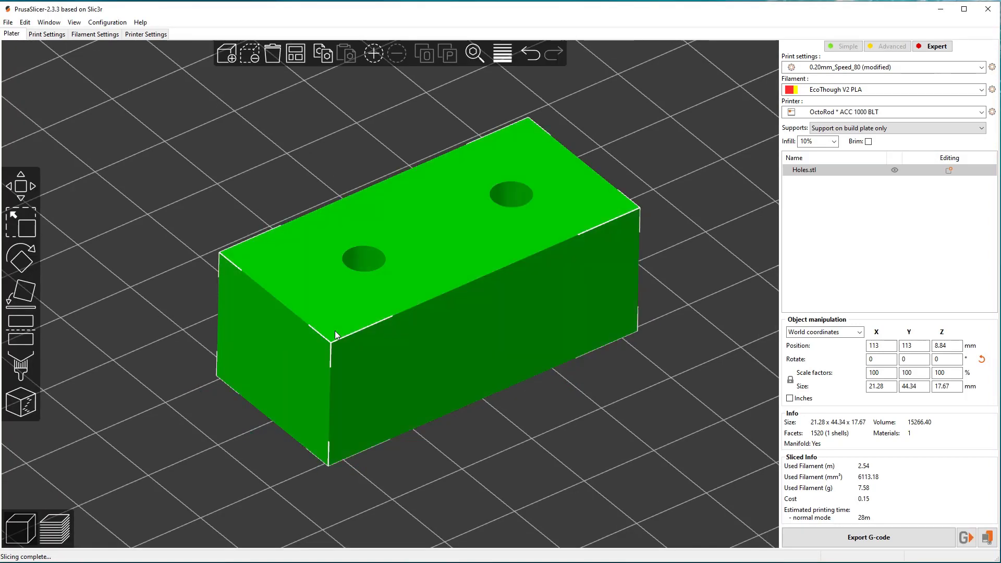
pyautogui.press('Delete')
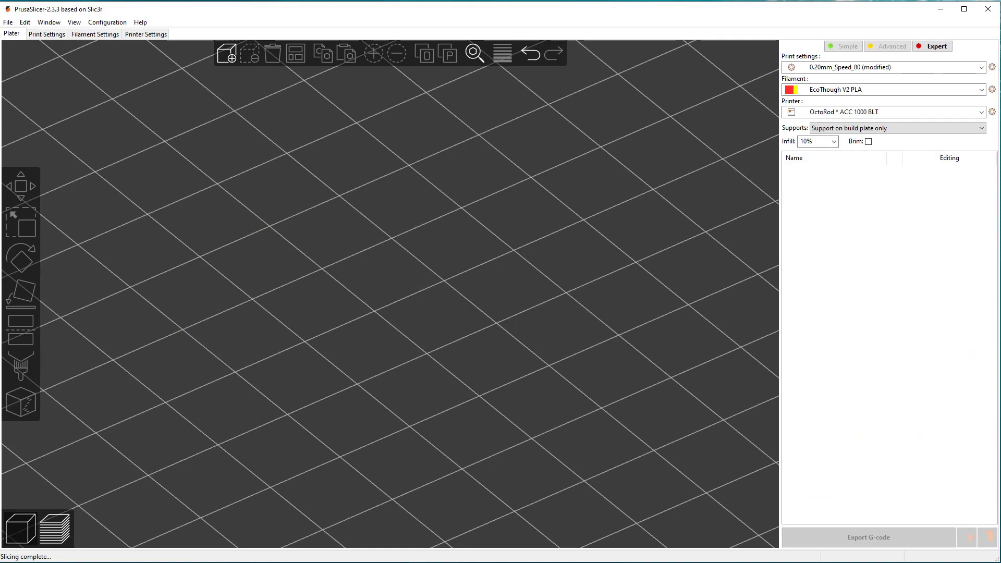
pyautogui.moveTo(1000, 219); pyautogui.dragTo(584, 290)
# Lay Holes2.stl on its face with the round and hexagonal recesses, and slice it
pyautogui.press('f')
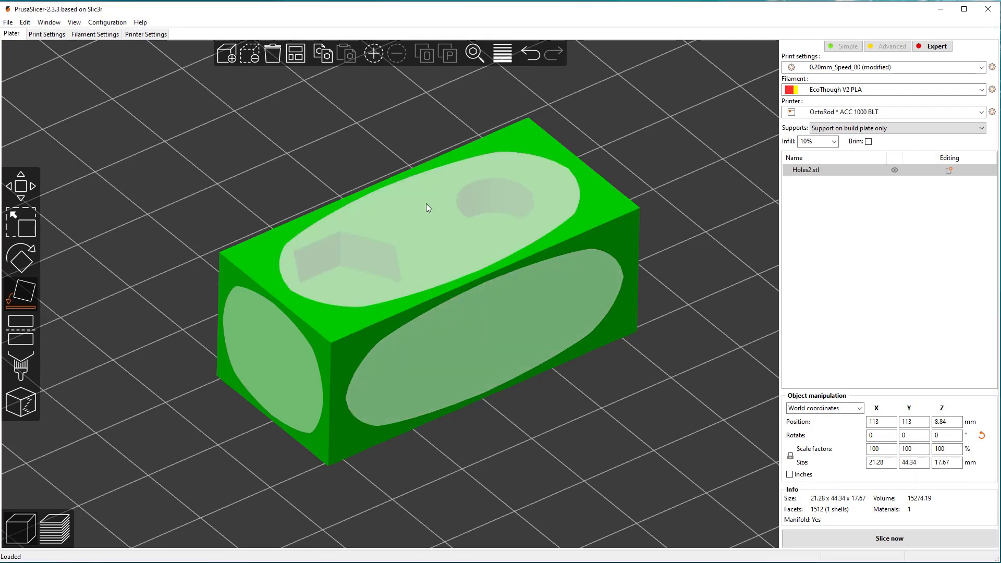
pyautogui.click(256, 187)
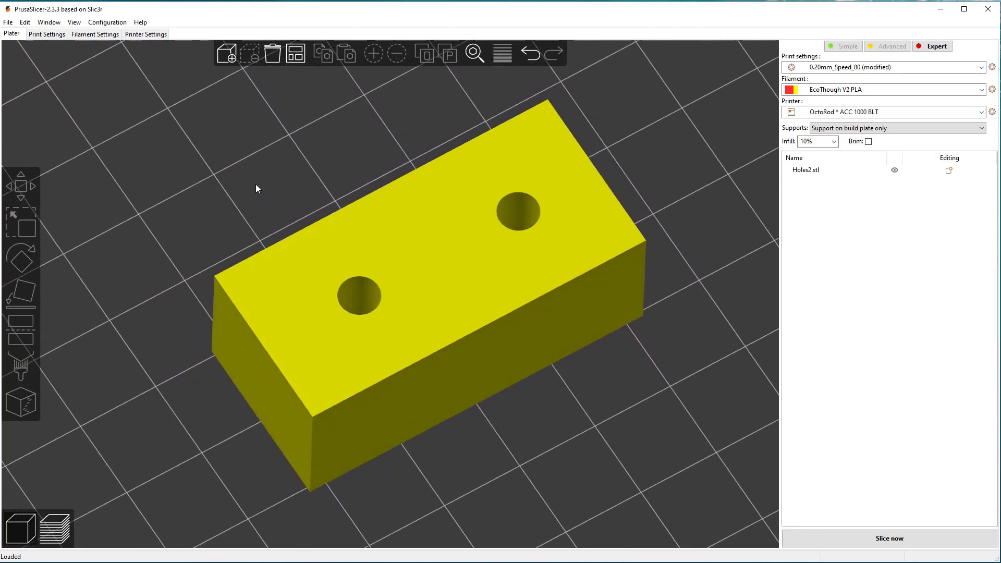
pyautogui.hotkey('ctrl', 'r')
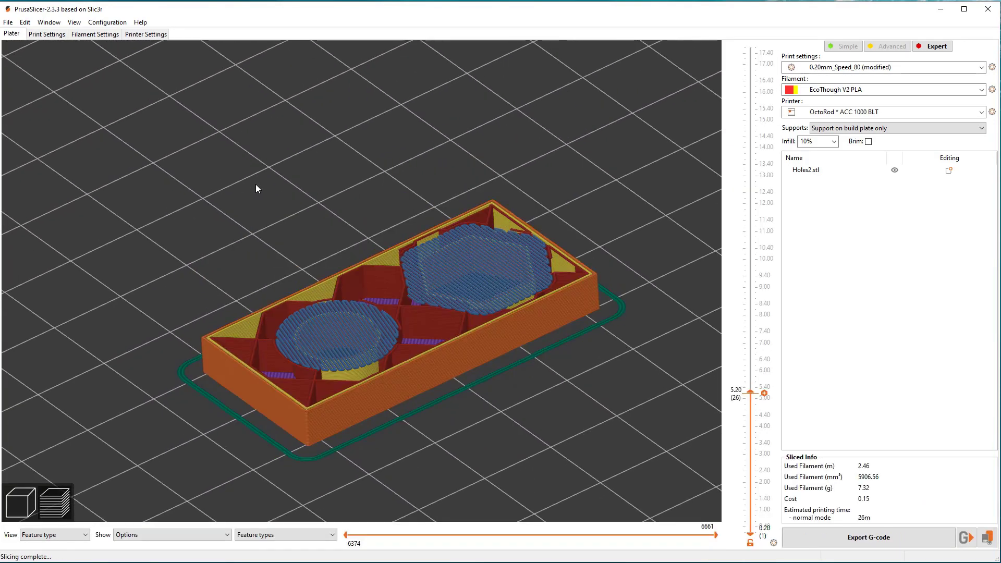
# Disable support material generation in the 0.20mm_Speed_80 print settings and return to the sliced preview
pyautogui.click(41, 34)
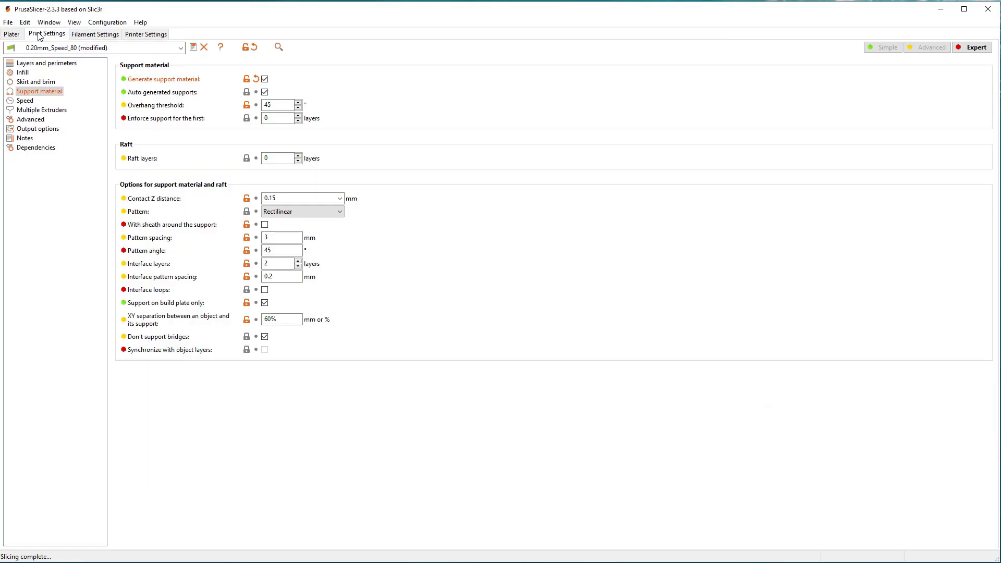
pyautogui.click(265, 79)
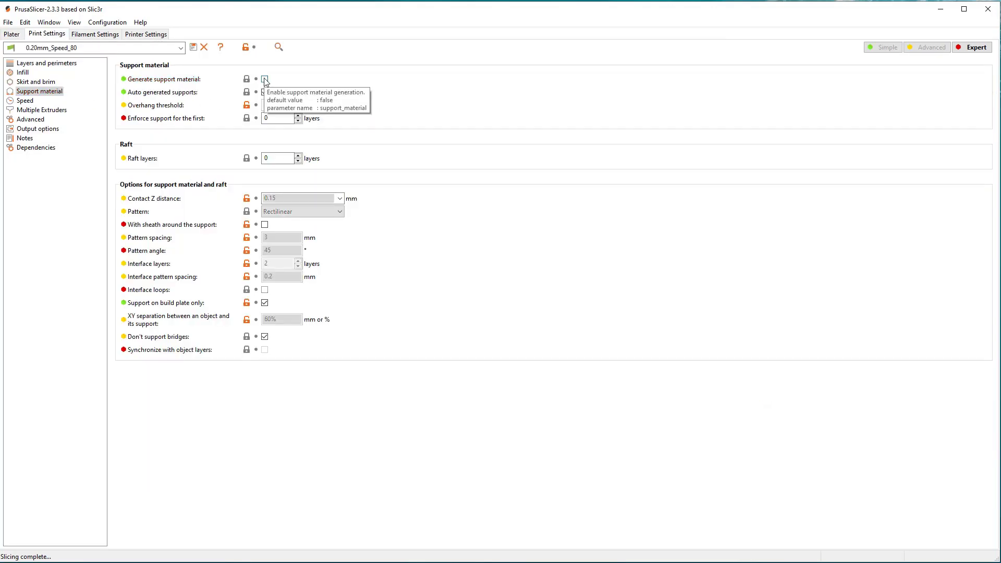
pyautogui.click(11, 34)
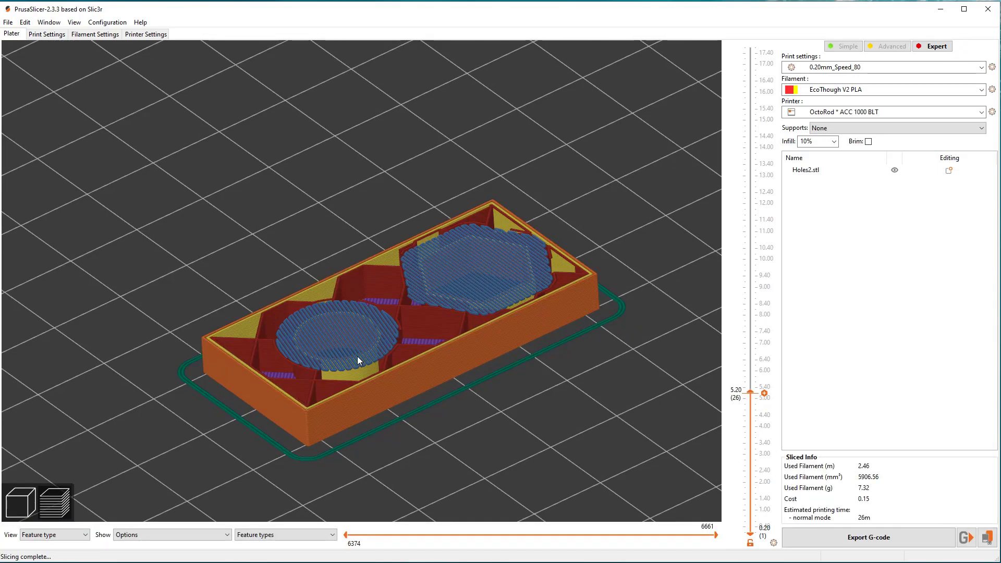
# Examine the bridging layer over both recesses at 5.20 mm, and step the sliced preview up to higher layers
pyautogui.scroll(8, 358, 356)
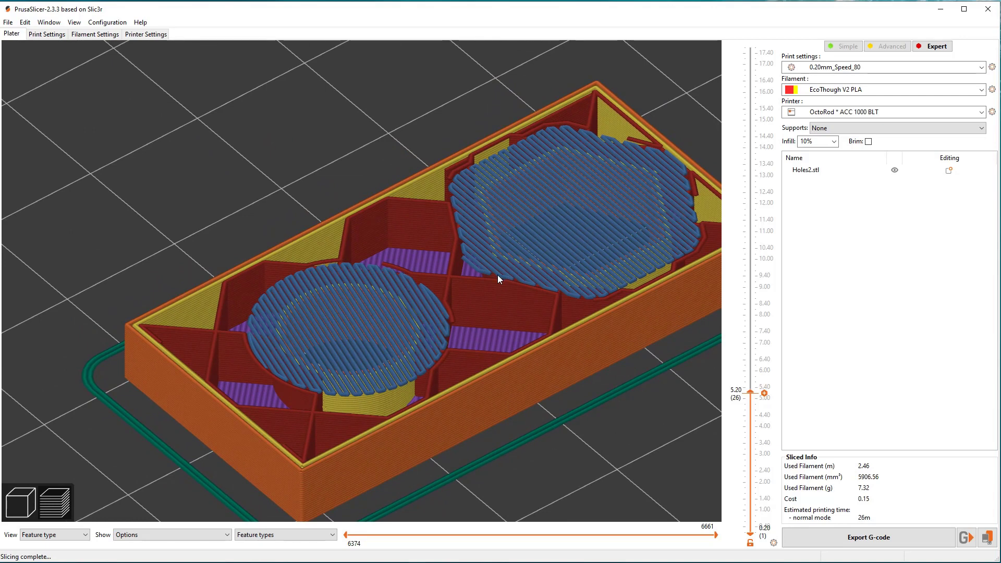
pyautogui.scroll(-5, 498, 274)
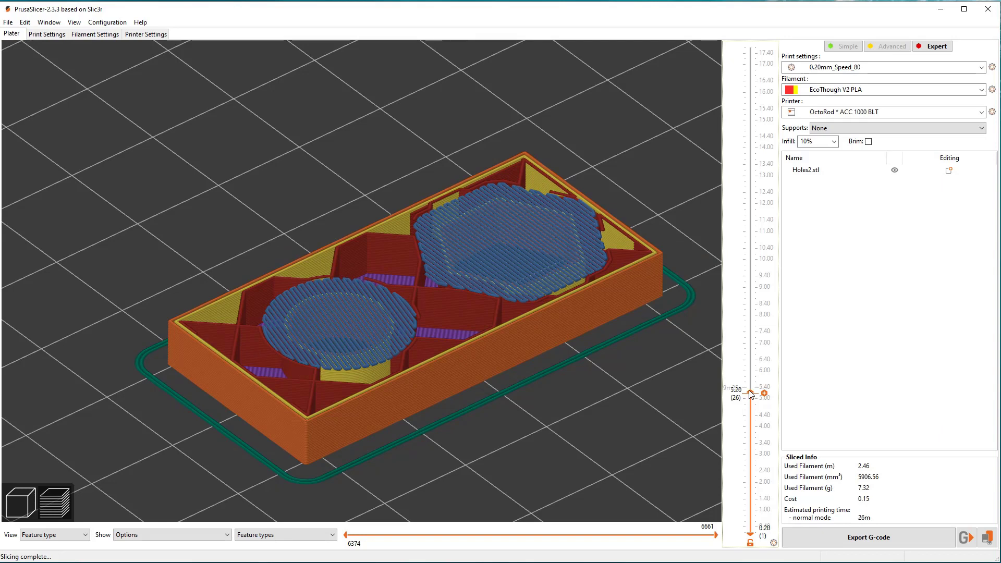
pyautogui.moveTo(751, 394); pyautogui.dragTo(751, 195)
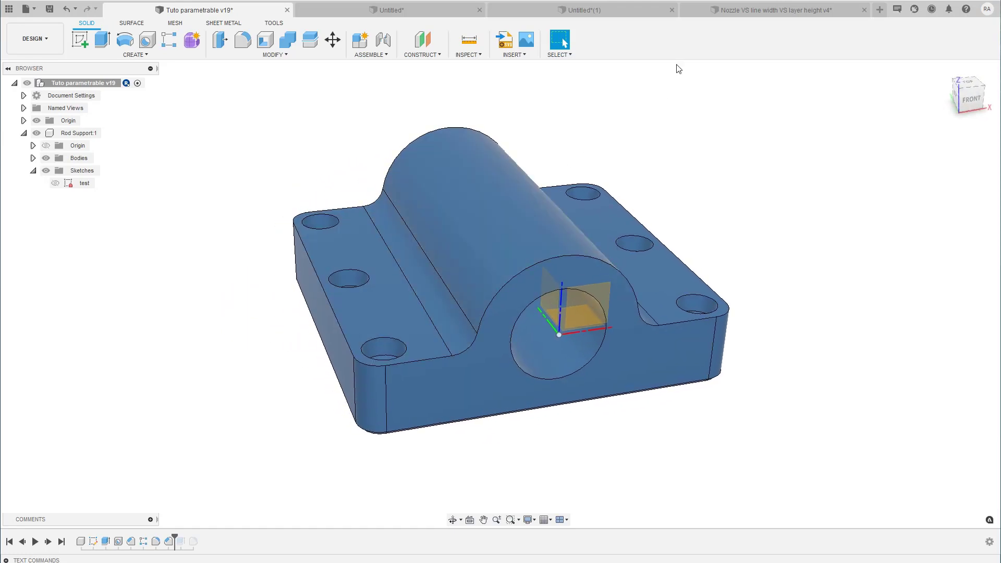
# Switch to Fusion 360, review the nozzle, blue rod support and red part designs, and inspect the closed holes in the block
pyautogui.click(721, 11)
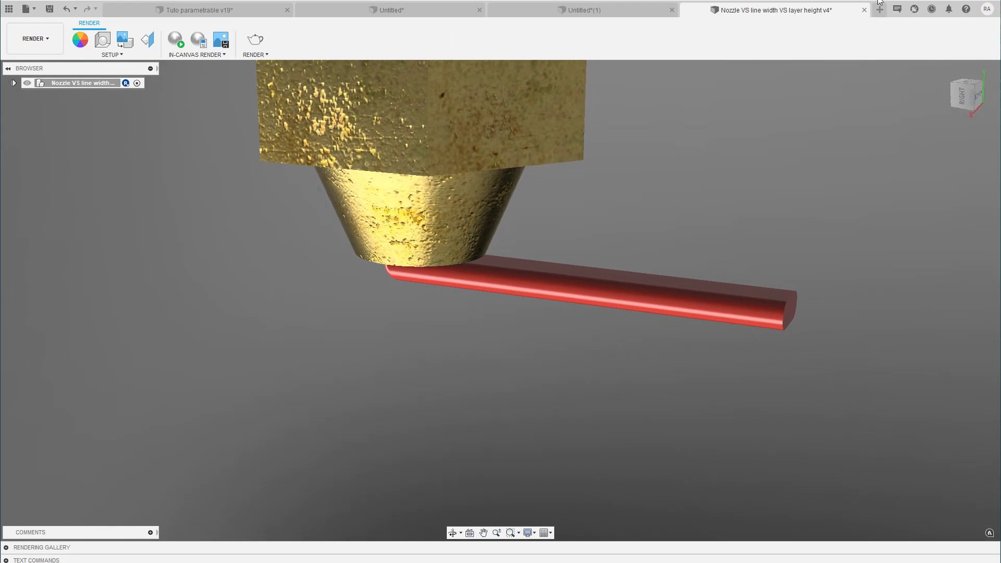
pyautogui.click(609, 10)
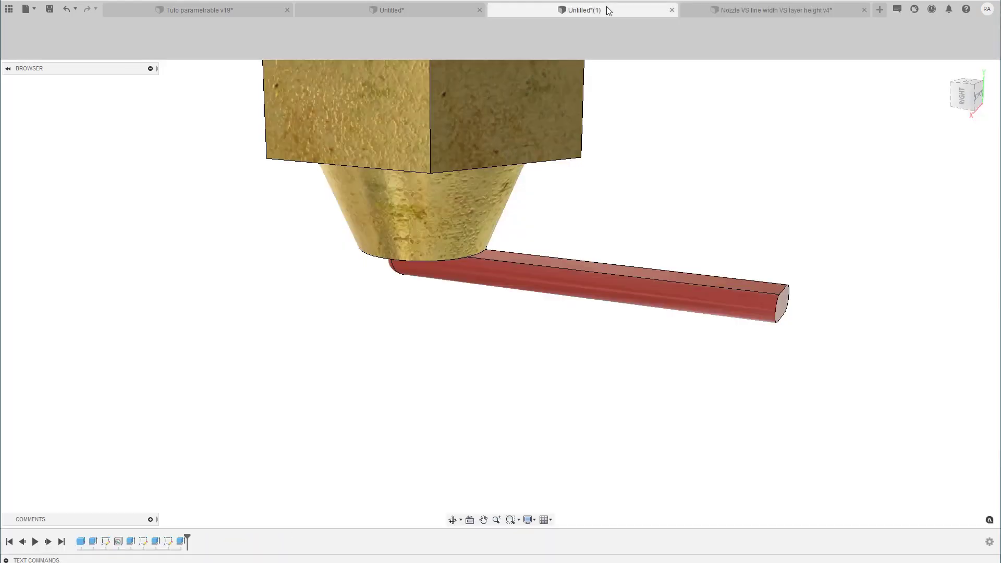
pyautogui.click(201, 10)
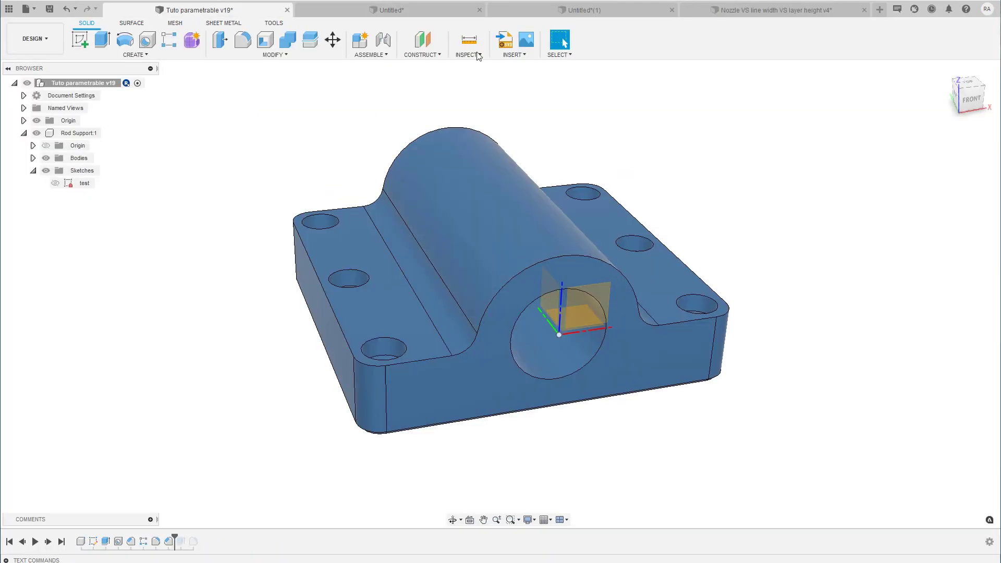
pyautogui.click(472, 10)
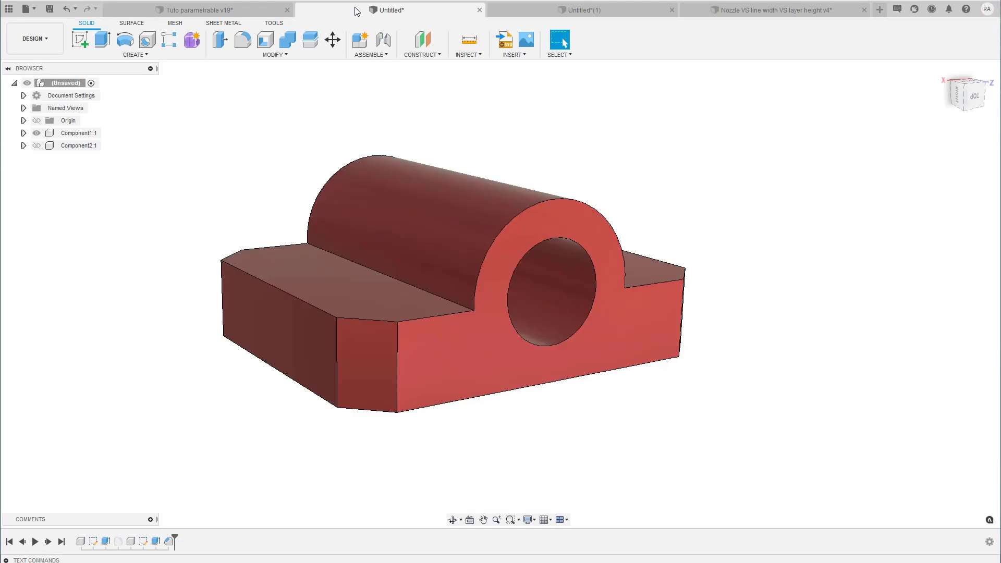
pyautogui.click(580, 9)
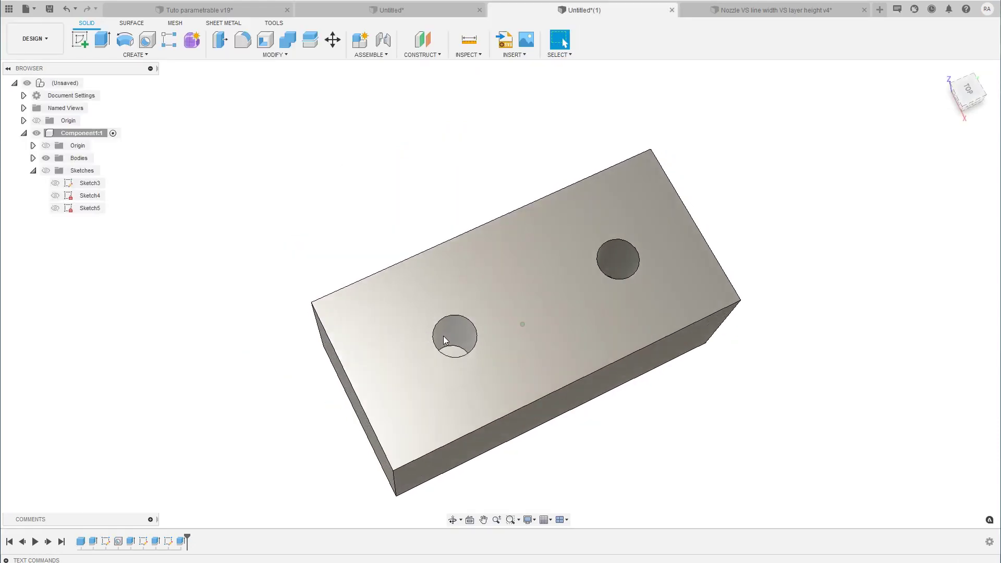
pyautogui.keyDown('shift'); pyautogui.moveTo(443, 336); pyautogui.dragTo(448, 356, button='middle'); pyautogui.keyUp('shift')
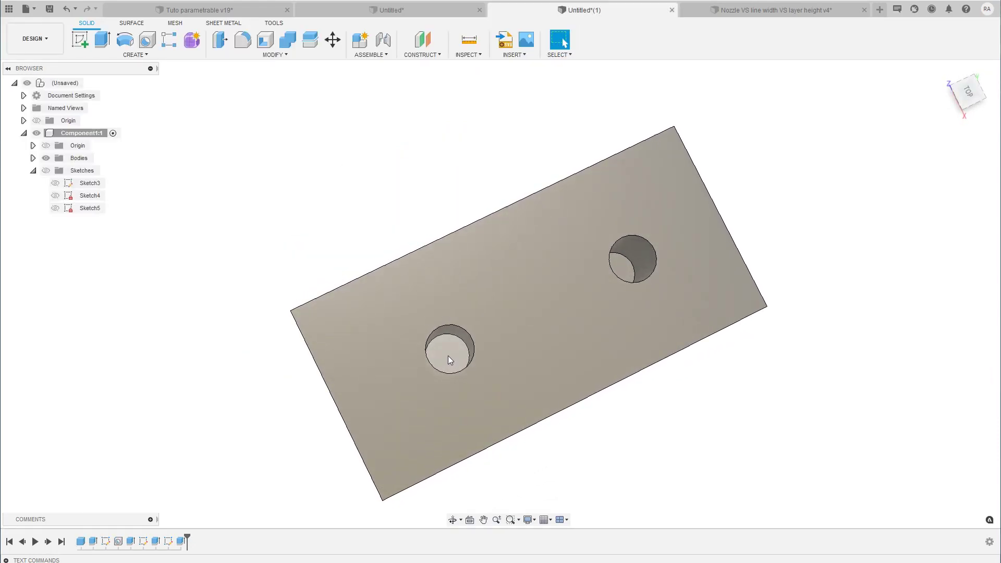